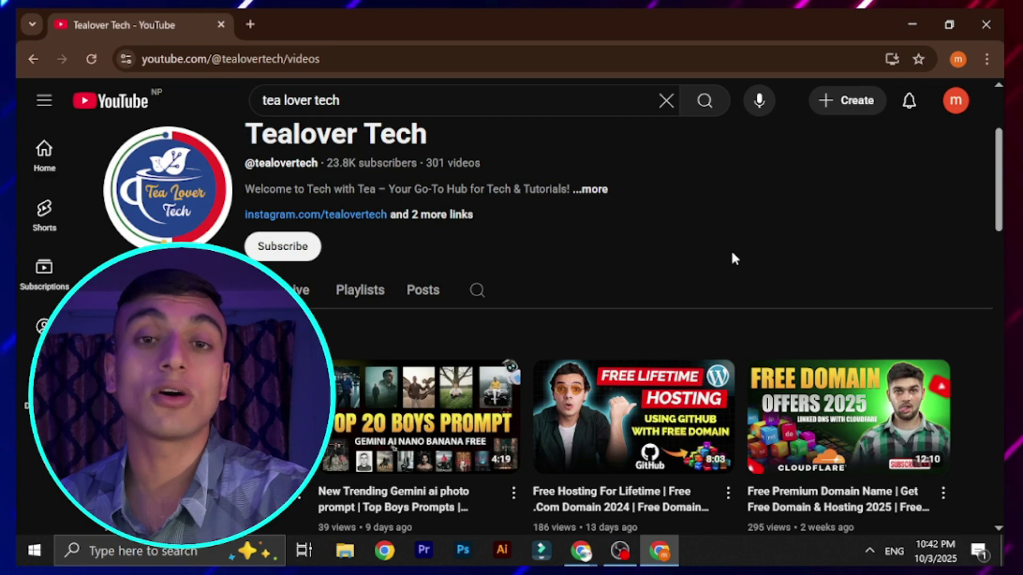
Subscribe to Tealover Tech with the notification bell set to All, then browse its uploads
{"action": "left_click", "coordinate": [289, 246]}
{"action": "left_click", "coordinate": [347, 248]}
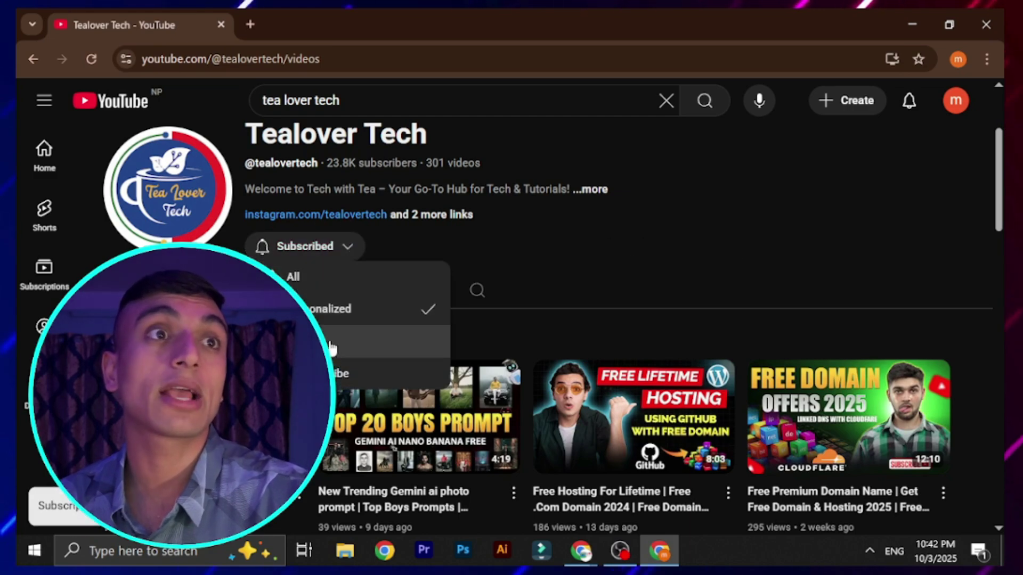
{"action": "left_click", "coordinate": [326, 287]}
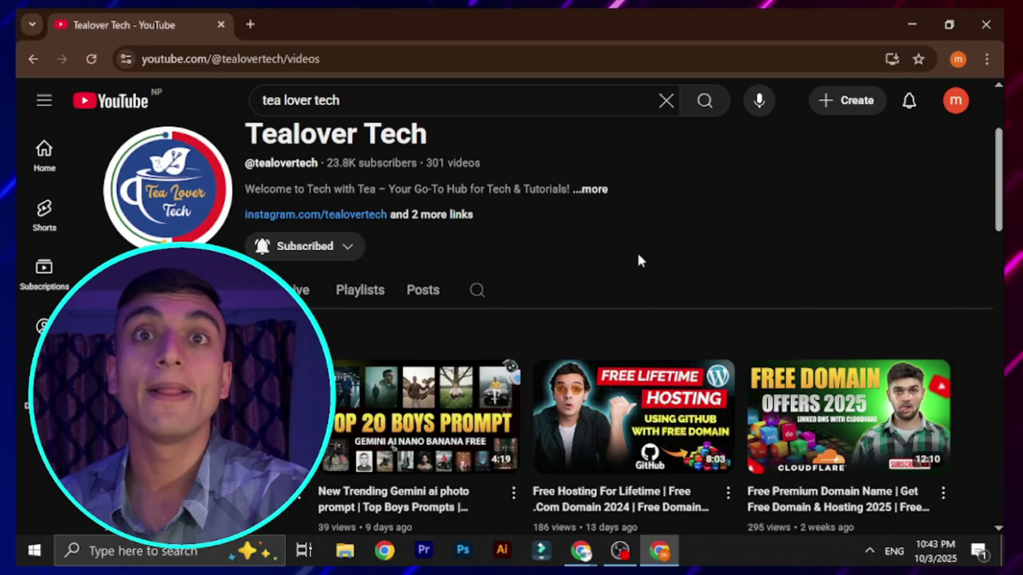
{"action": "scroll", "coordinate": [636, 254], "scroll_direction": "down", "scroll_amount": 3}
{"action": "mouse_move", "coordinate": [661, 260]}
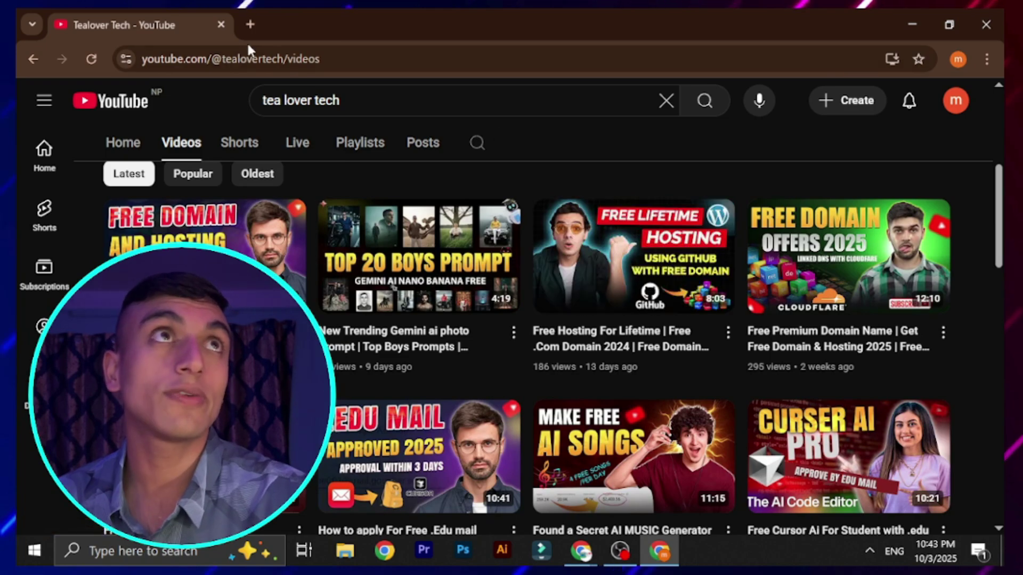
Search Google for 'freedomain now' in a new tab and open the freedomainnow.com result
{"action": "left_click", "coordinate": [250, 24]}
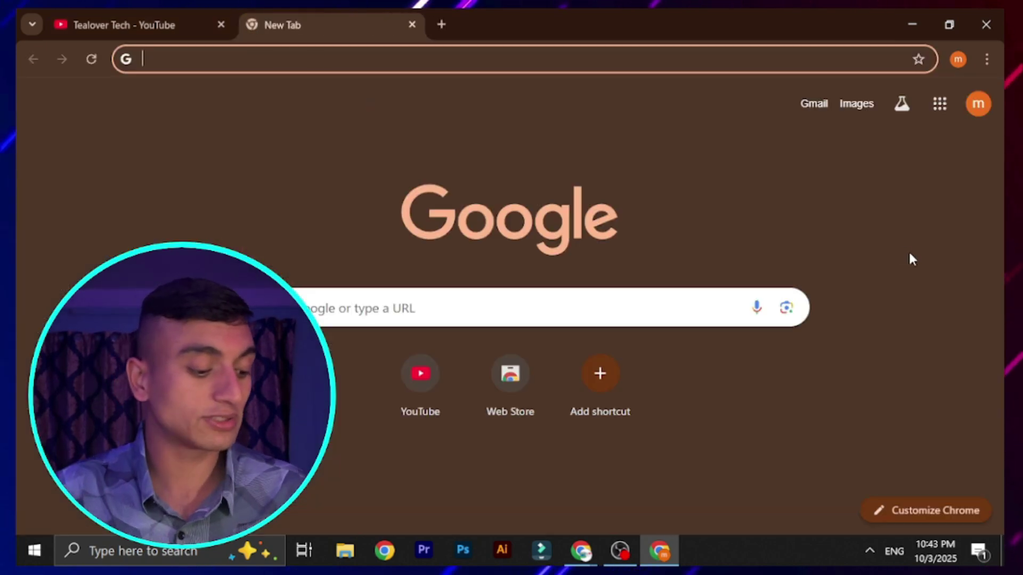
{"action": "type", "text": "freedom"}
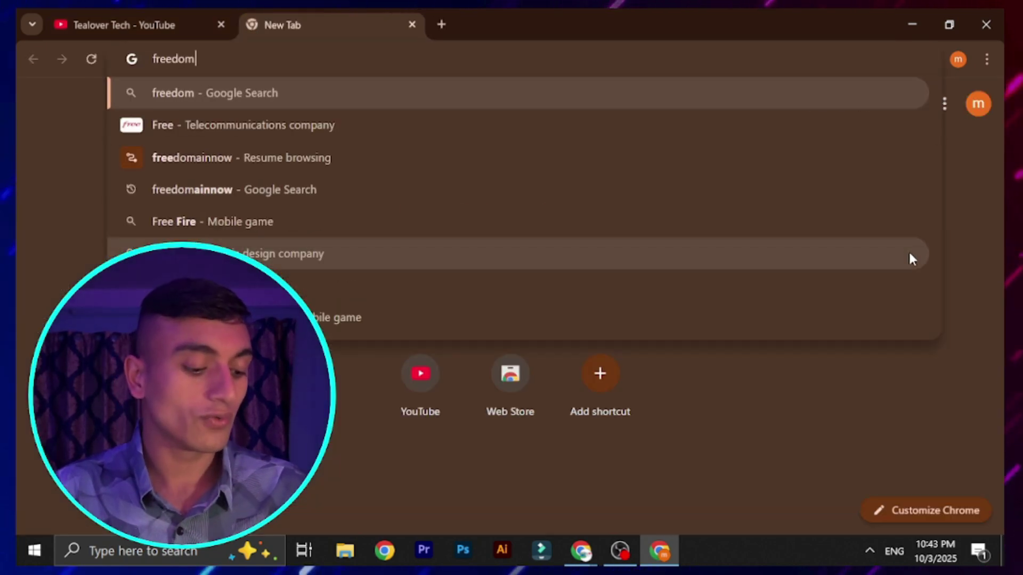
{"action": "type", "text": "ain now"}
{"action": "key", "text": "Return"}
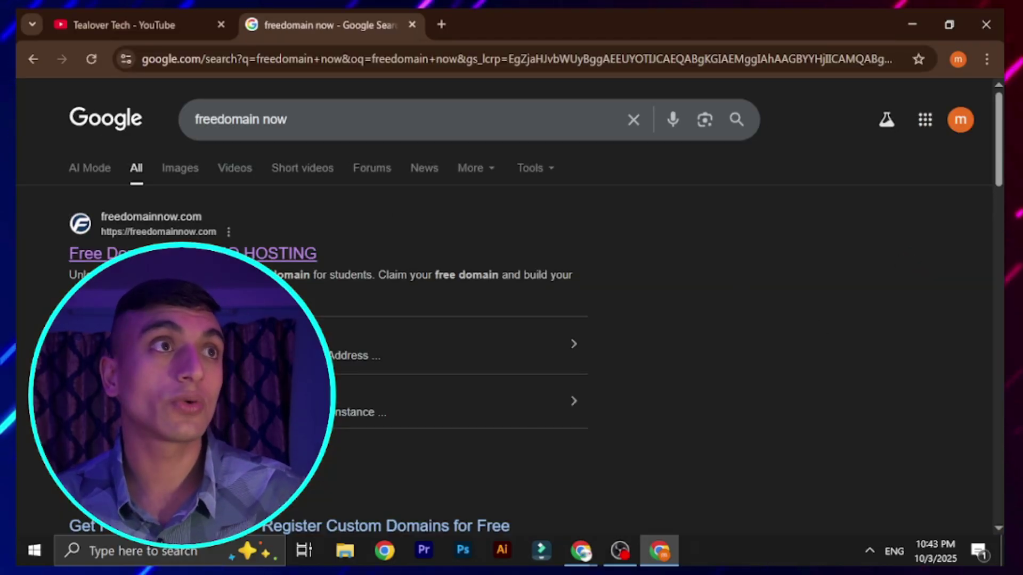
{"action": "left_click", "coordinate": [232, 249]}
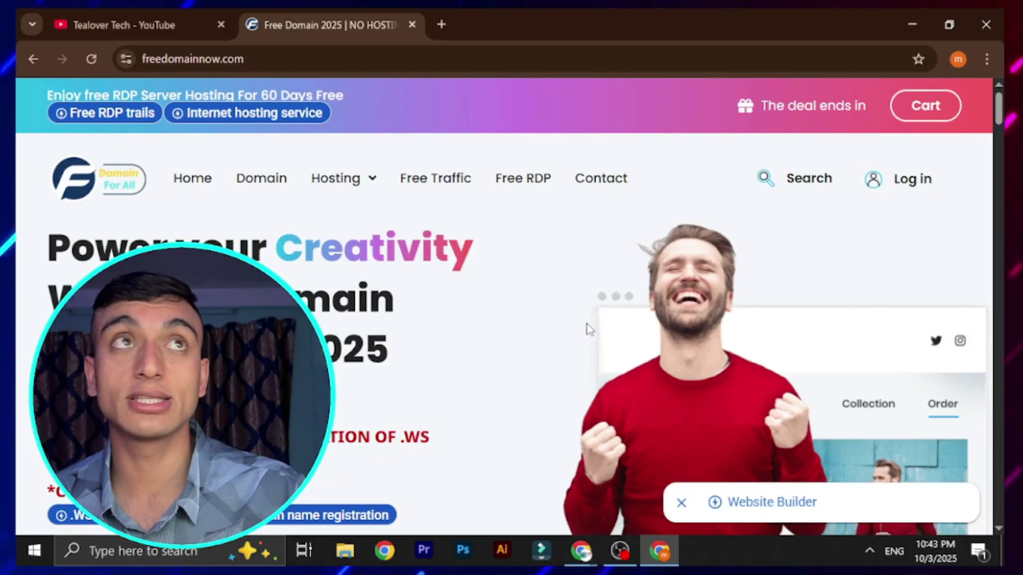
{"action": "scroll", "coordinate": [585, 327], "scroll_direction": "down", "scroll_amount": 10}
Open the WordPress Hosting offer from the home page and dismiss the ad covering it
{"action": "scroll", "coordinate": [492, 200], "scroll_direction": "down", "scroll_amount": 20}
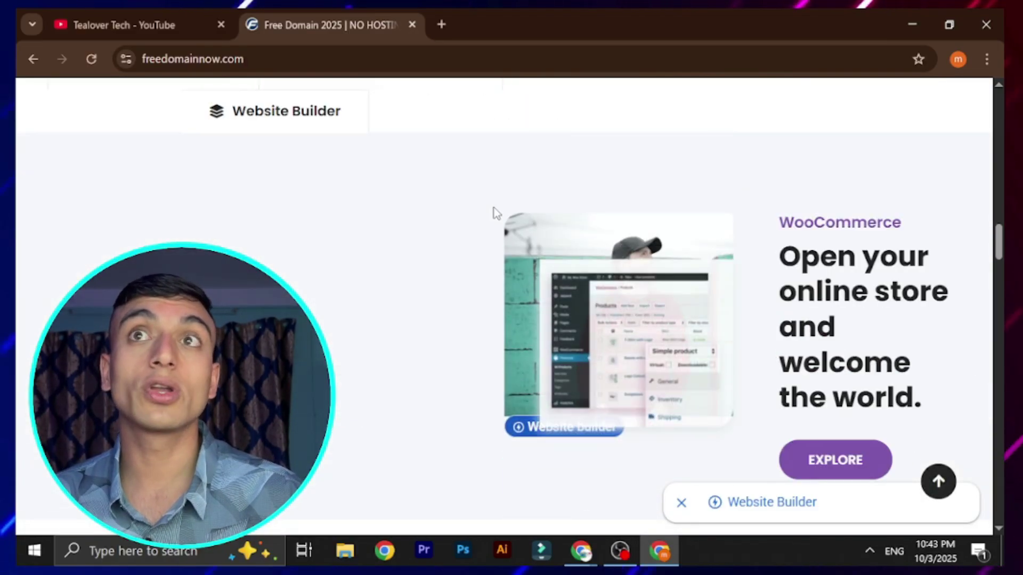
{"action": "scroll", "coordinate": [496, 213], "scroll_direction": "down", "scroll_amount": 10}
{"action": "scroll", "coordinate": [496, 213], "scroll_direction": "up", "scroll_amount": 1}
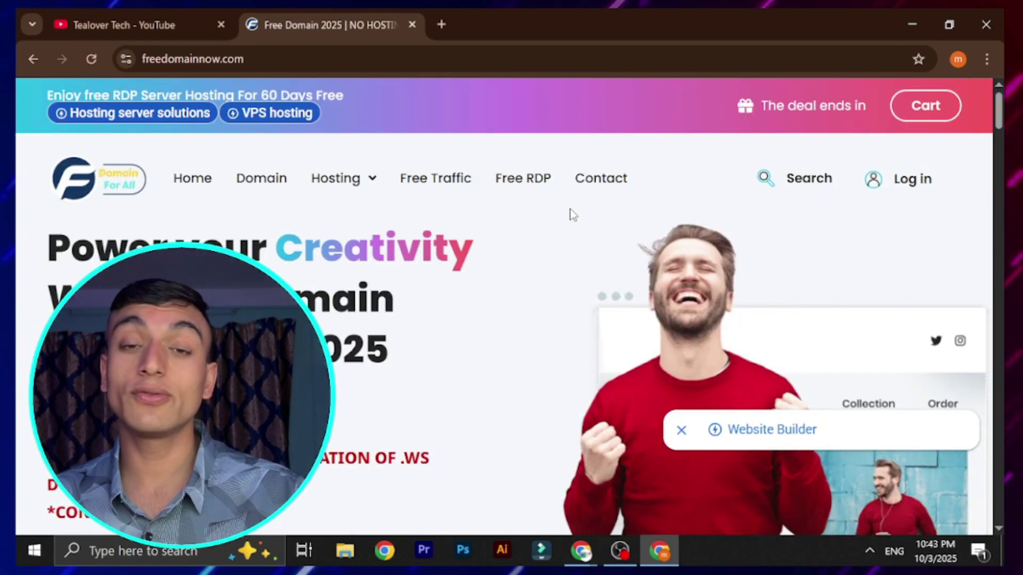
{"action": "scroll", "coordinate": [572, 215], "scroll_direction": "down", "scroll_amount": 20}
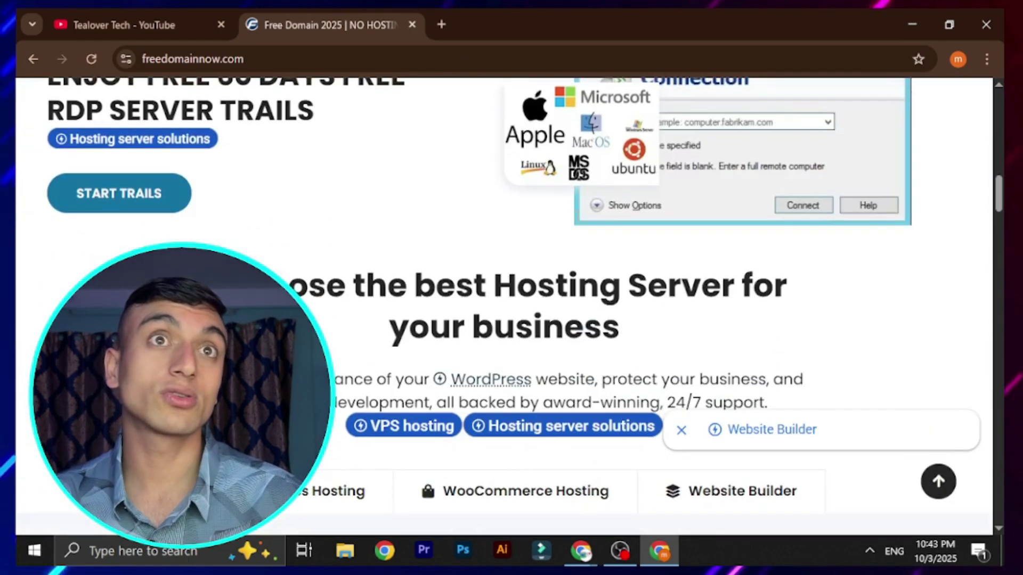
{"action": "scroll", "coordinate": [579, 224], "scroll_direction": "down", "scroll_amount": 4}
{"action": "scroll", "coordinate": [579, 223], "scroll_direction": "up", "scroll_amount": 5}
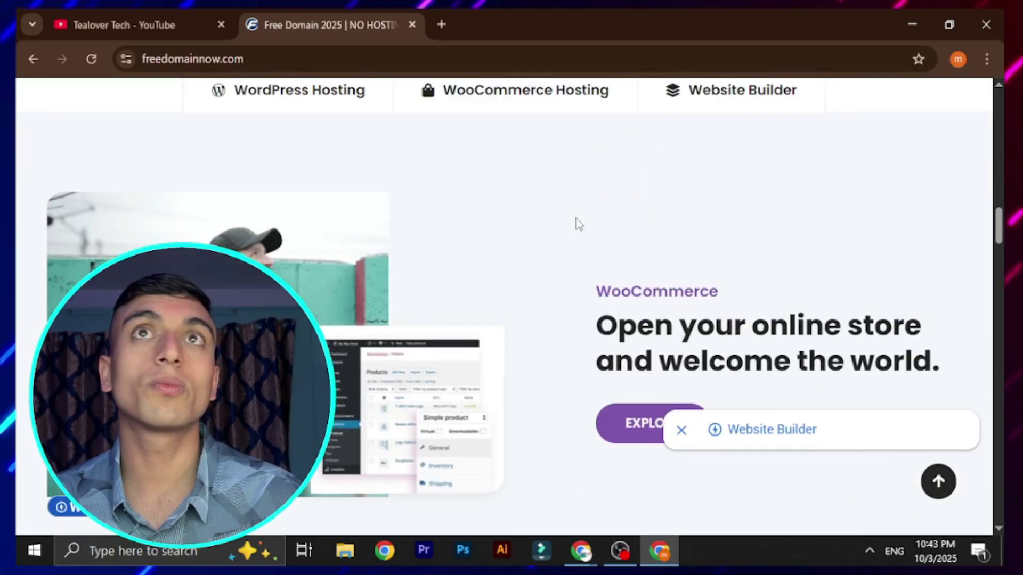
{"action": "scroll", "coordinate": [579, 224], "scroll_direction": "down", "scroll_amount": 10}
{"action": "scroll", "coordinate": [578, 222], "scroll_direction": "up", "scroll_amount": 3}
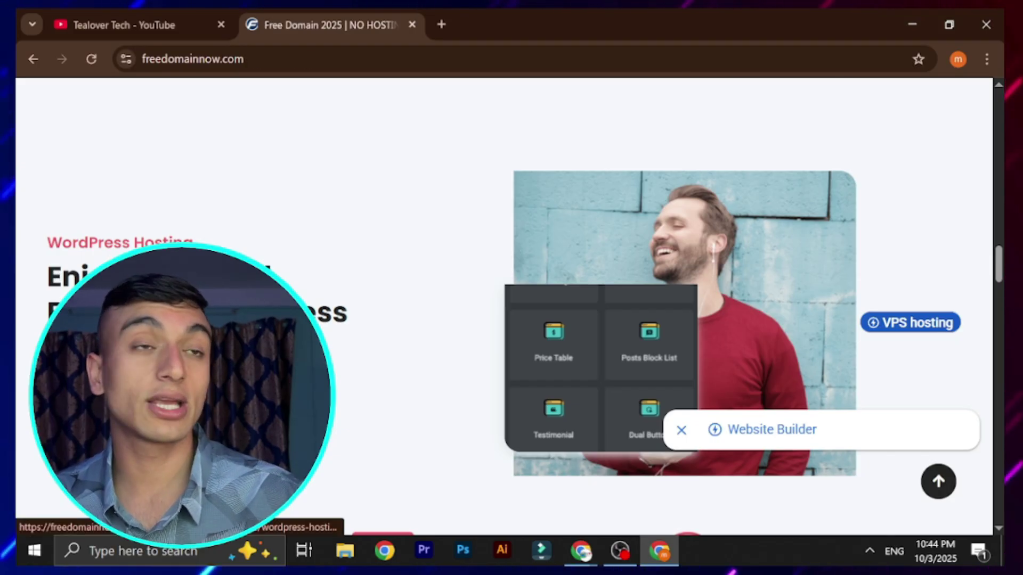
{"action": "left_click", "coordinate": [106, 370]}
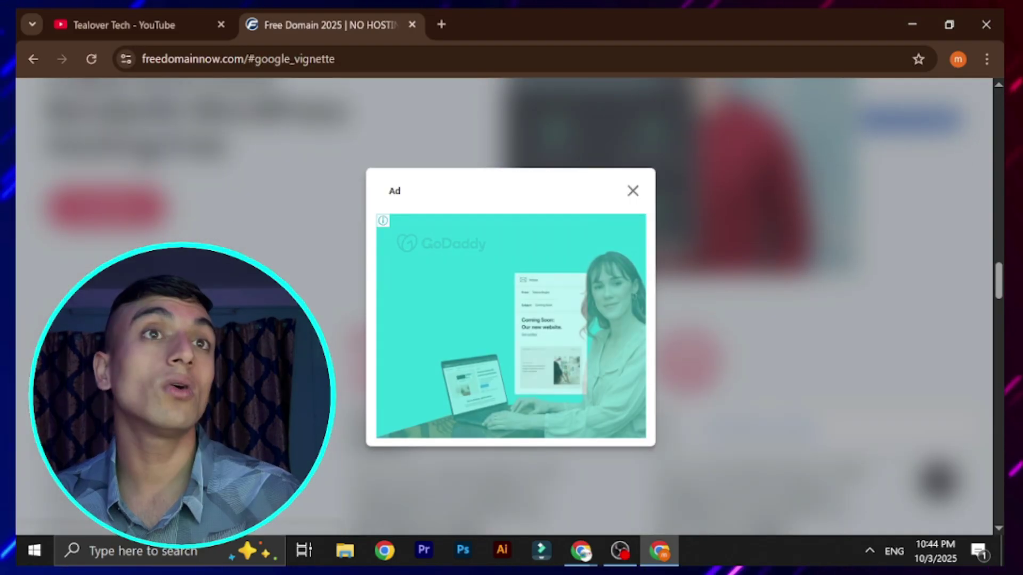
{"action": "left_click", "coordinate": [632, 193]}
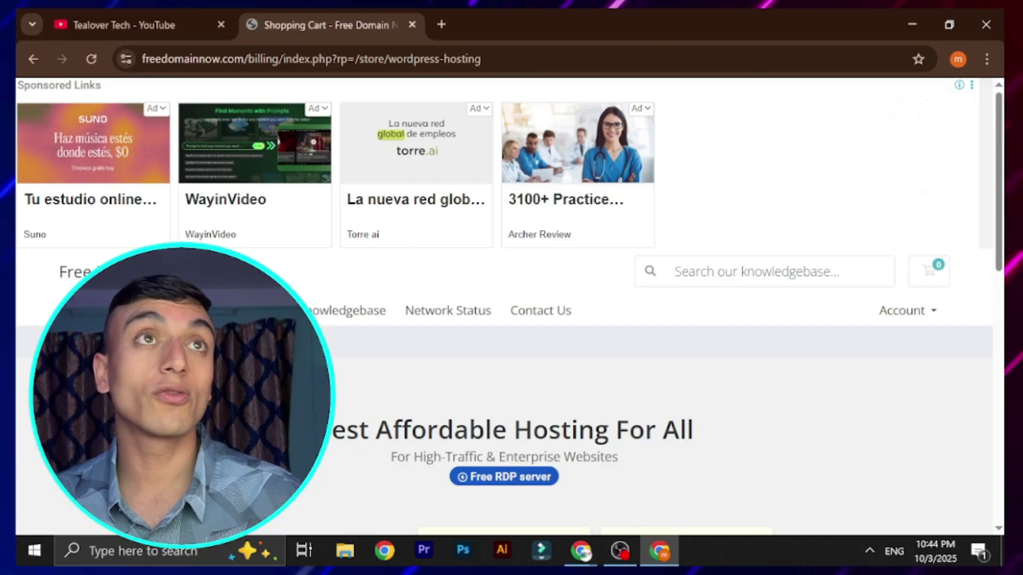
Compare the hosting plan cards, order the free PRO plan, and check available domain extensions
{"action": "scroll", "coordinate": [479, 171], "scroll_direction": "down", "scroll_amount": 5}
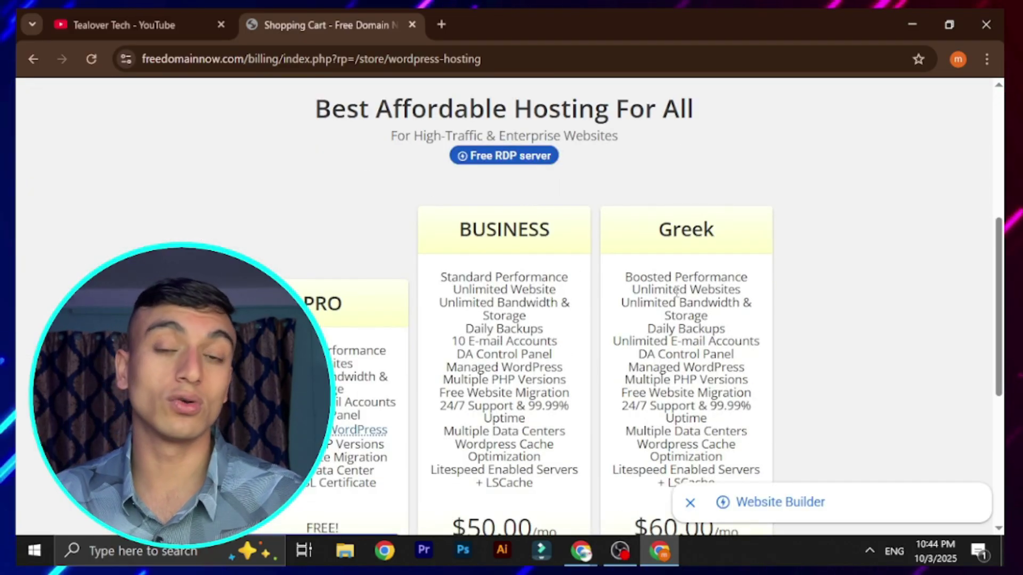
{"action": "scroll", "coordinate": [676, 291], "scroll_direction": "down", "scroll_amount": 3}
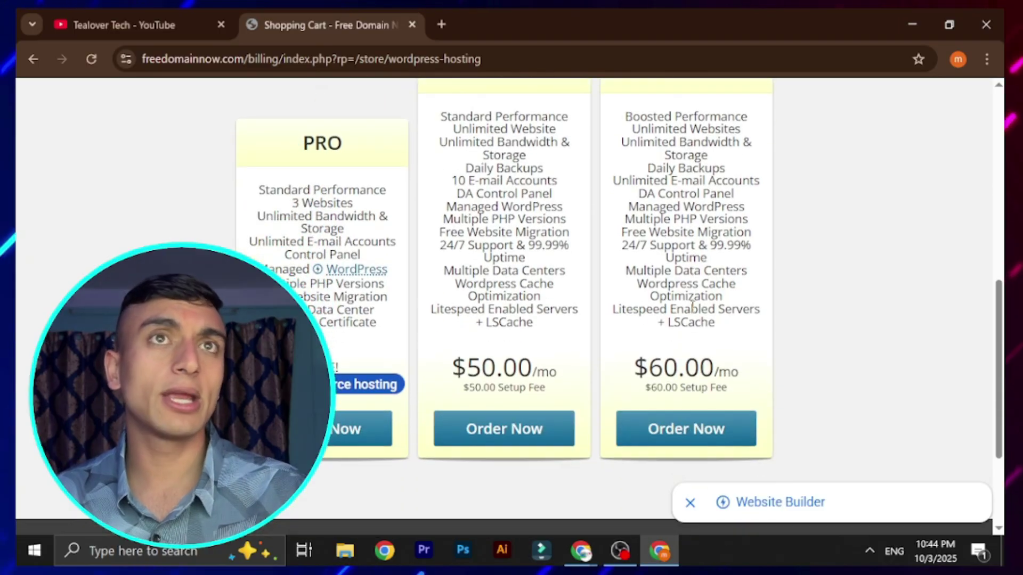
{"action": "scroll", "coordinate": [692, 308], "scroll_direction": "up", "scroll_amount": 2}
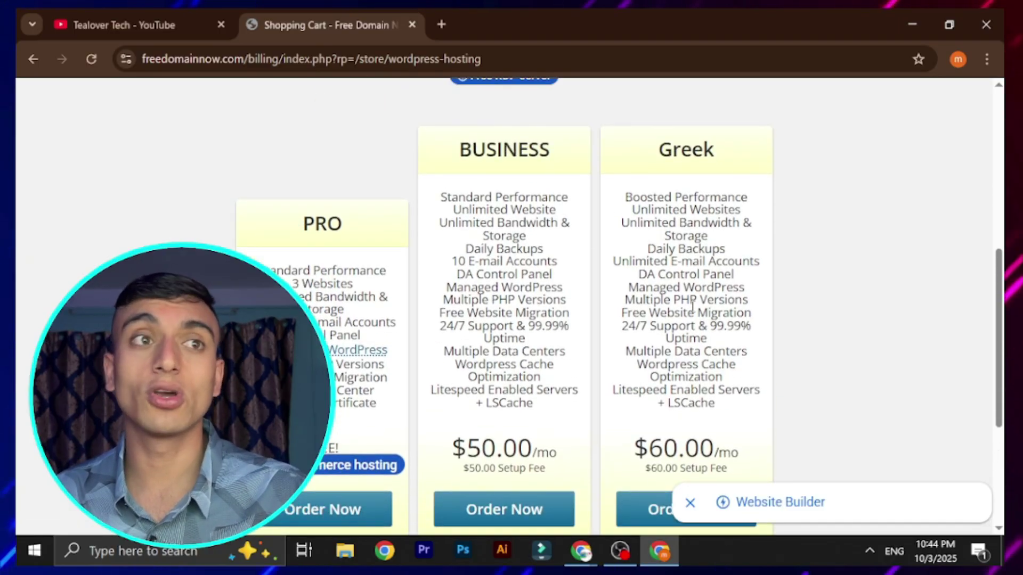
{"action": "scroll", "coordinate": [692, 308], "scroll_direction": "down", "scroll_amount": 2}
{"action": "left_click_drag", "start_coordinate": [343, 142], "coordinate": [314, 143]}
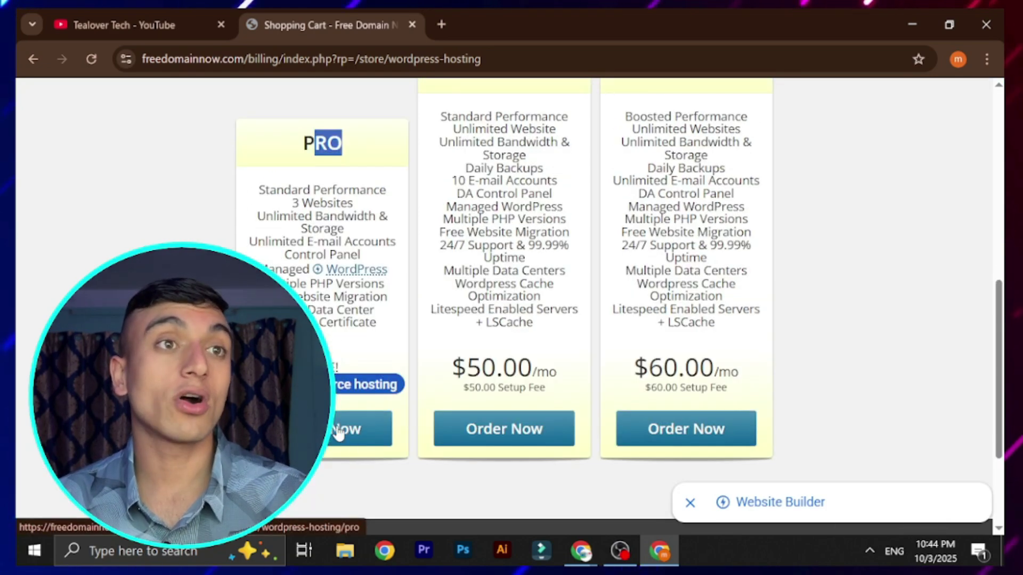
{"action": "left_click", "coordinate": [341, 429]}
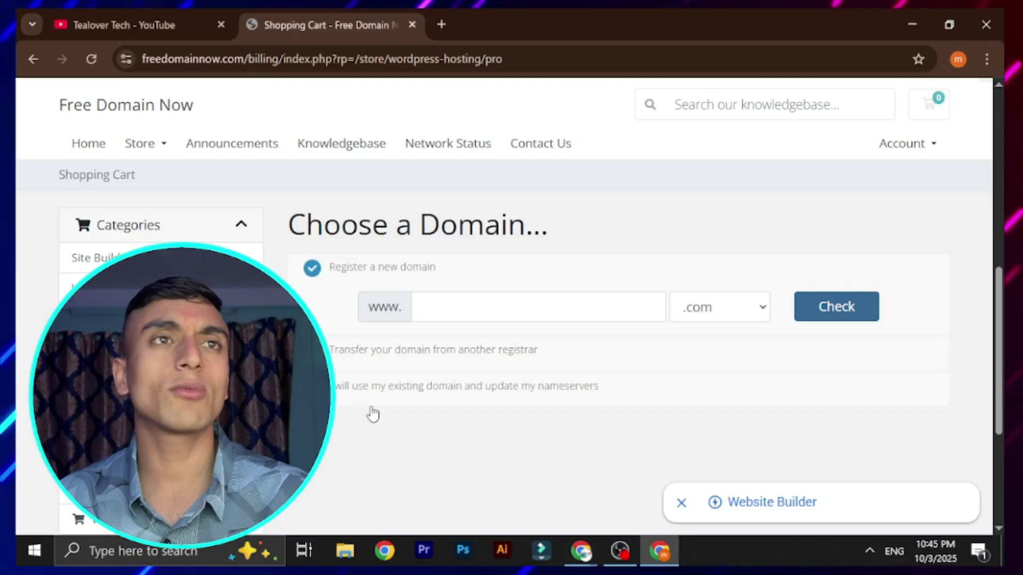
{"action": "left_click", "coordinate": [719, 315]}
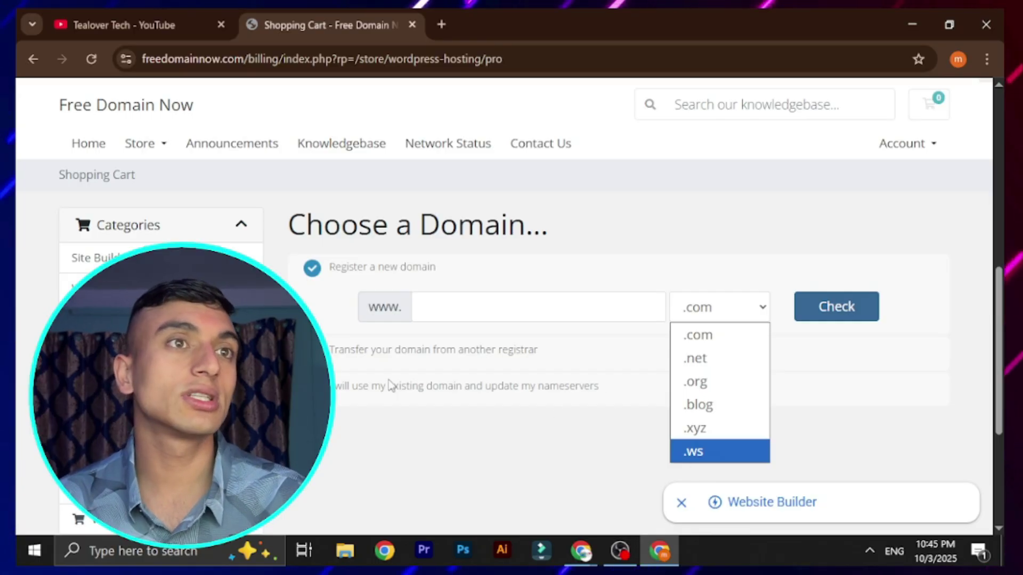
Enter tealovertech with the .com extension as an existing domain and confirm it
{"action": "left_click", "coordinate": [385, 394]}
{"action": "left_click", "coordinate": [486, 379]}
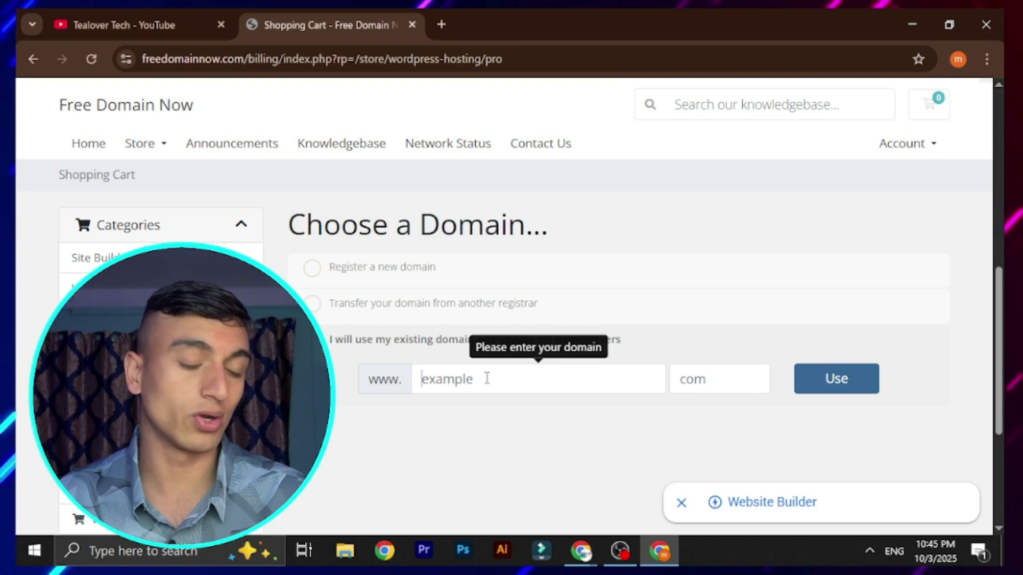
{"action": "type", "text": "tea"}
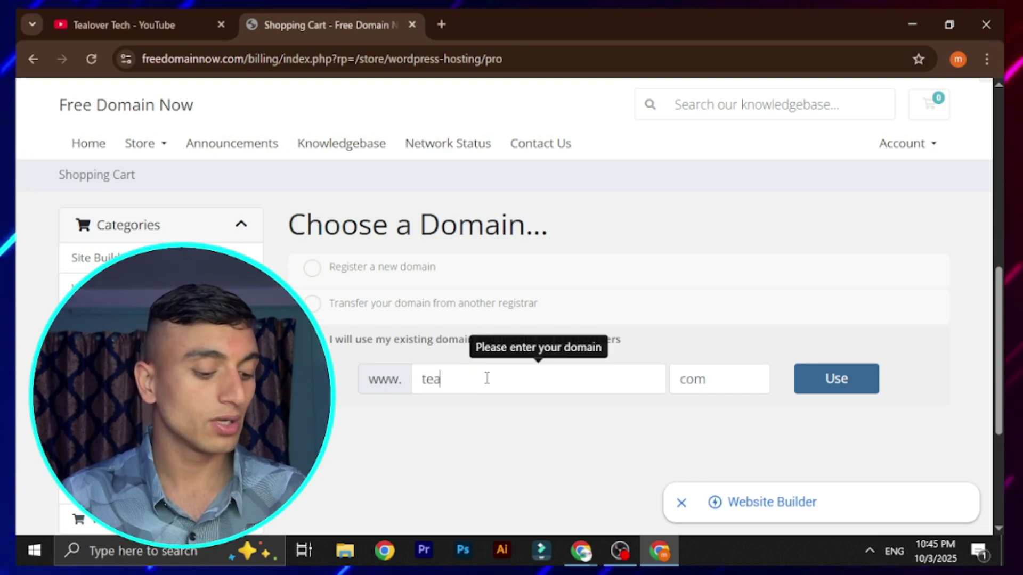
{"action": "type", "text": "kovertech"}
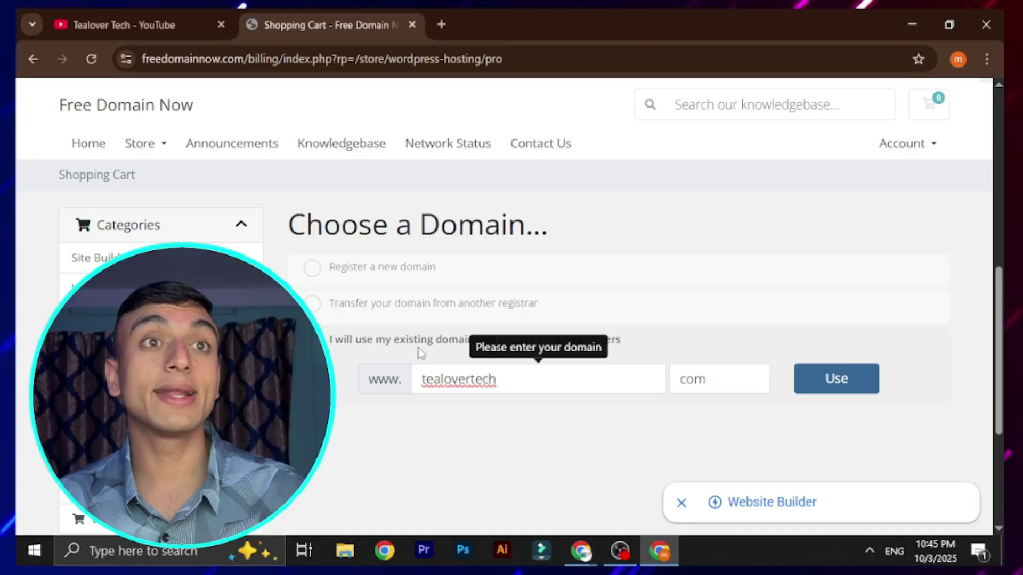
{"action": "left_click", "coordinate": [731, 376]}
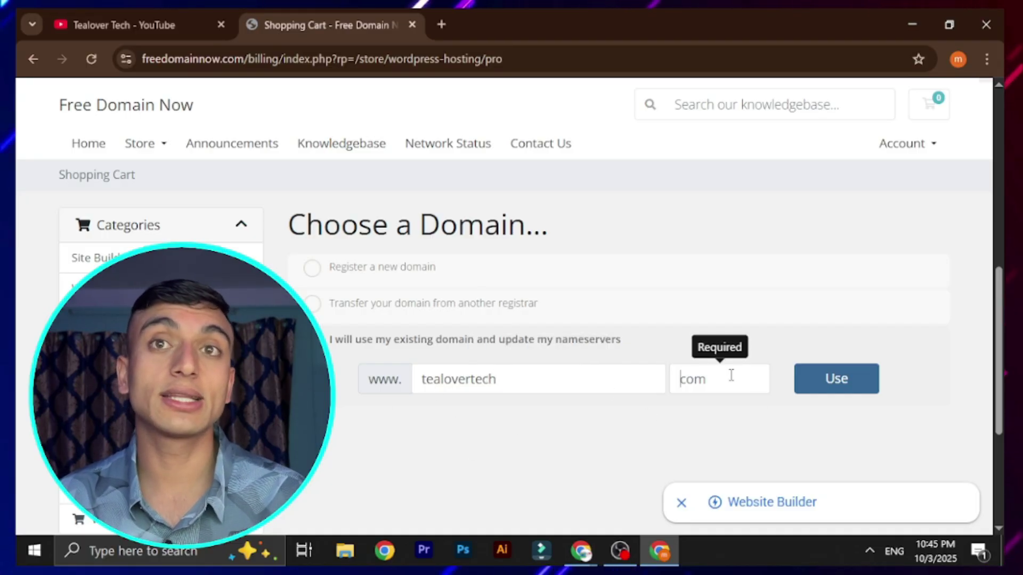
{"action": "type", "text": ".com"}
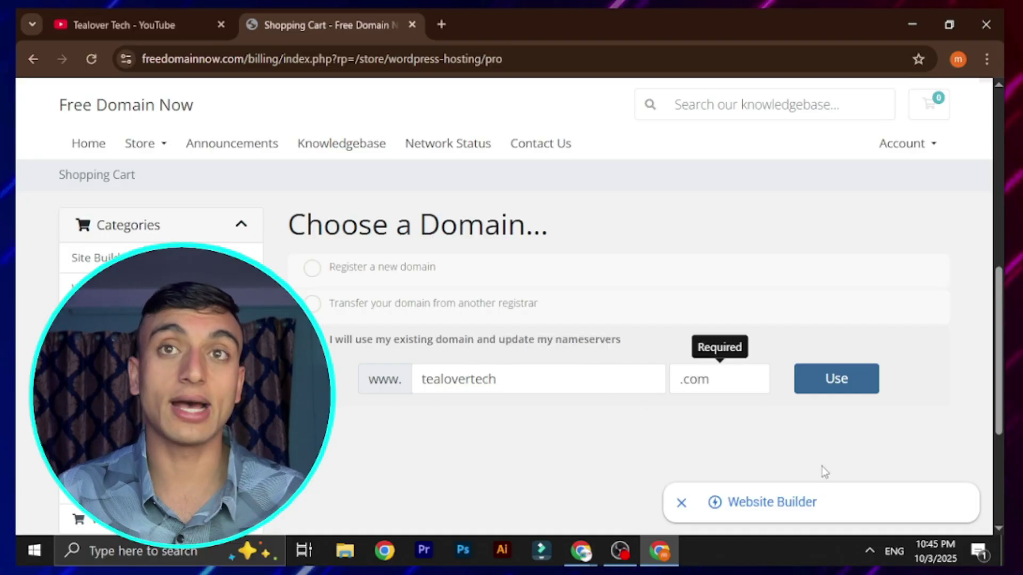
{"action": "left_click", "coordinate": [841, 382]}
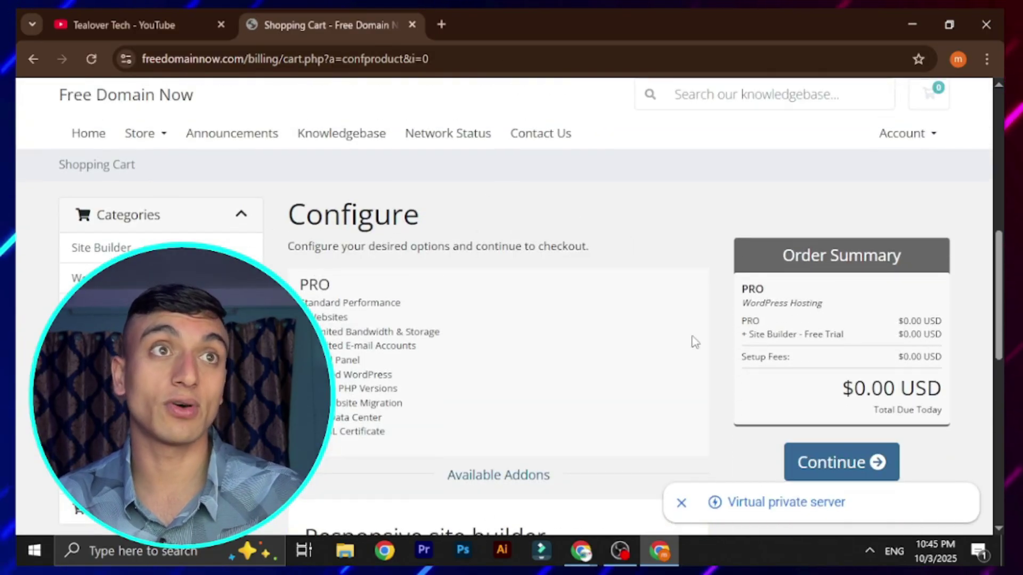
Review the plan's websites allowance, control panel feature and site builder addon heading
{"action": "left_click_drag", "start_coordinate": [311, 316], "coordinate": [390, 324]}
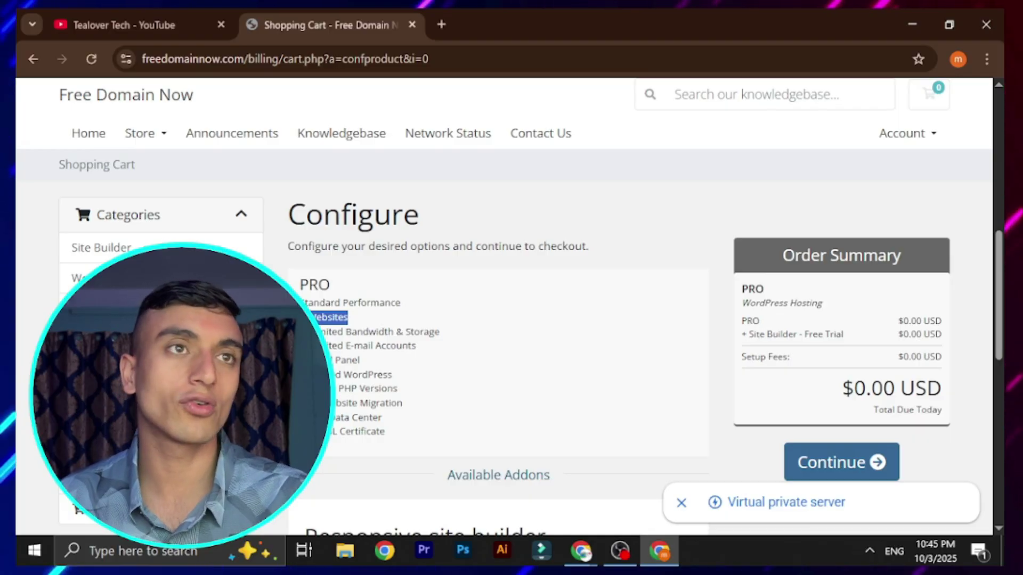
{"action": "left_click_drag", "start_coordinate": [328, 360], "coordinate": [360, 362]}
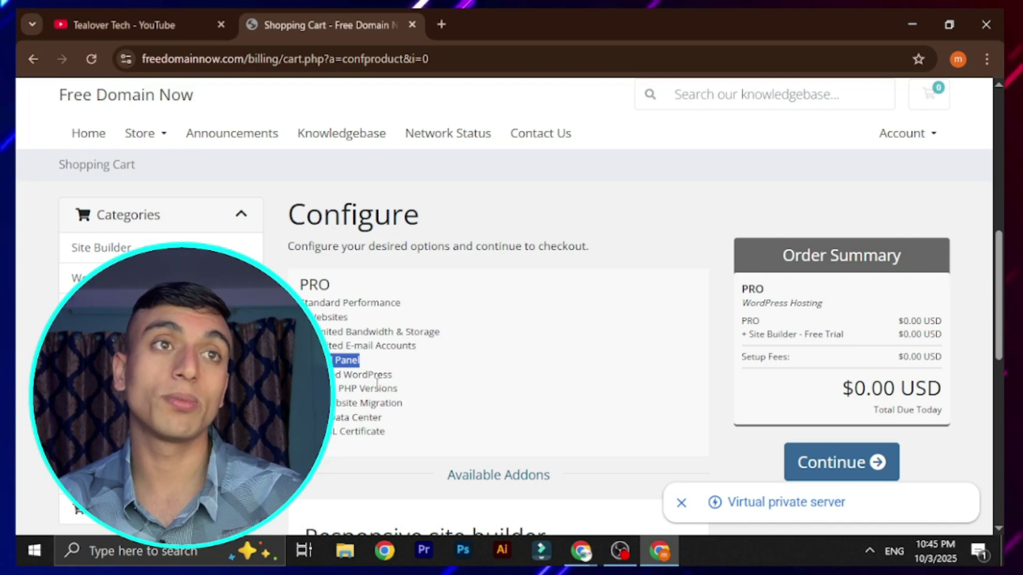
{"action": "scroll", "coordinate": [411, 235], "scroll_direction": "down", "scroll_amount": 3}
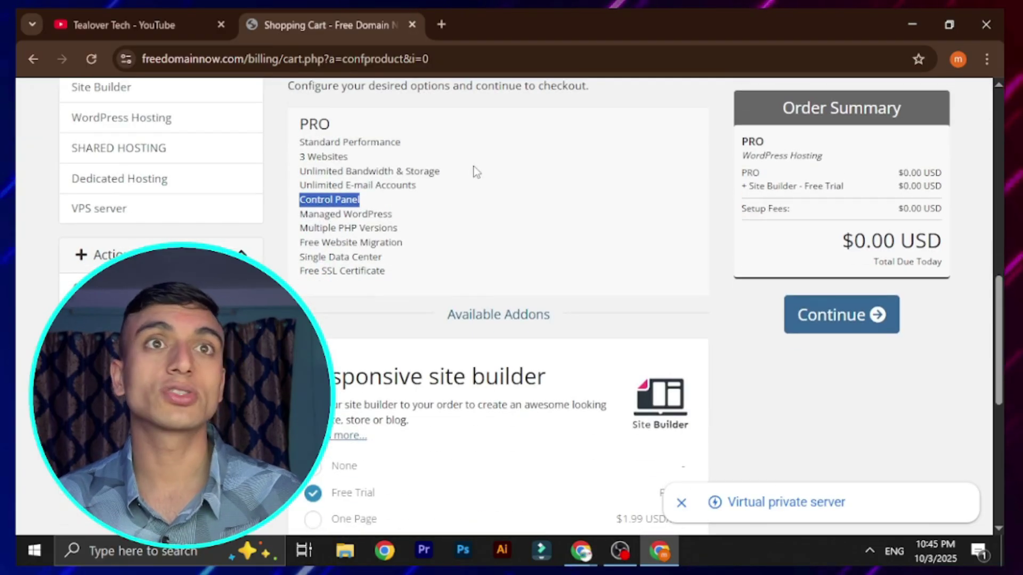
{"action": "scroll", "coordinate": [476, 170], "scroll_direction": "down", "scroll_amount": 3}
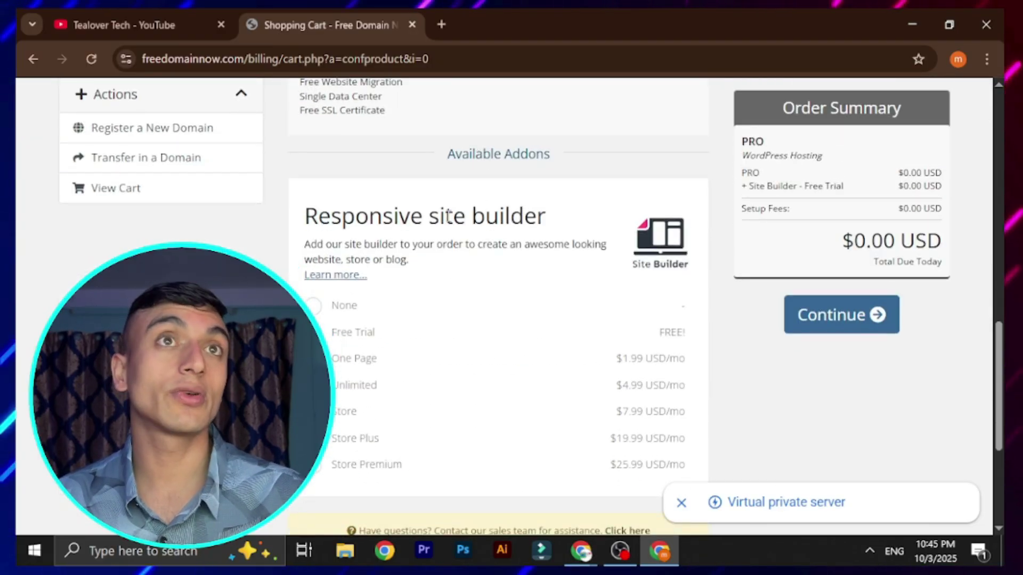
{"action": "left_click_drag", "start_coordinate": [429, 216], "coordinate": [556, 215]}
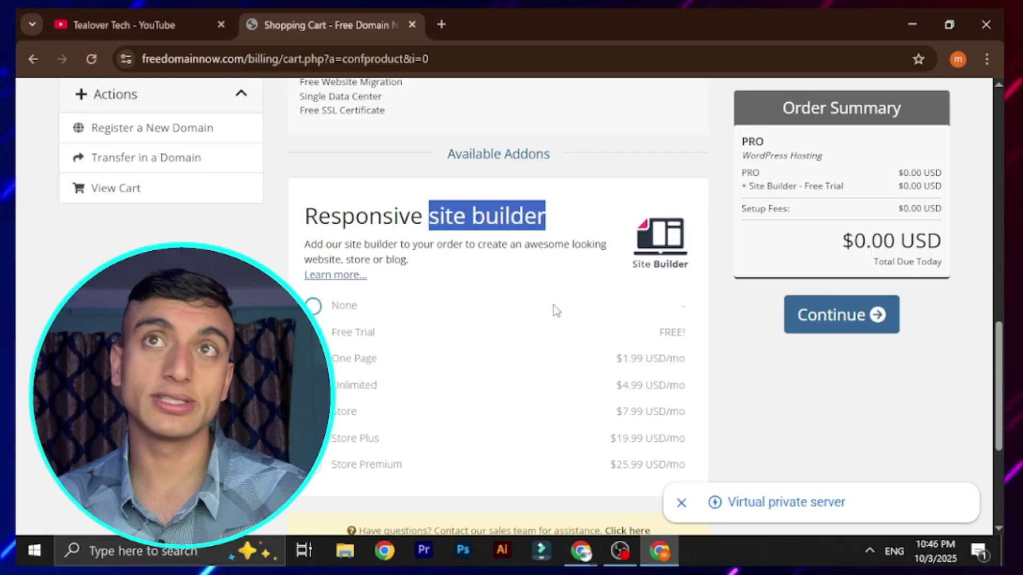
Set the Responsive site builder addon to None and continue to the cart review
{"action": "left_click", "coordinate": [318, 305]}
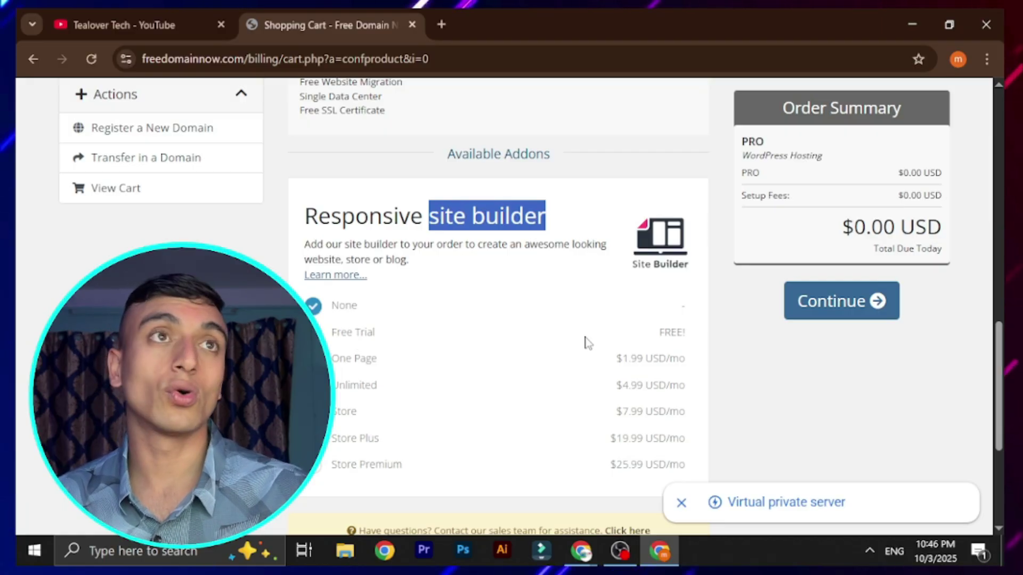
{"action": "scroll", "coordinate": [586, 341], "scroll_direction": "down", "scroll_amount": 5}
{"action": "scroll", "coordinate": [585, 373], "scroll_direction": "up", "scroll_amount": 7}
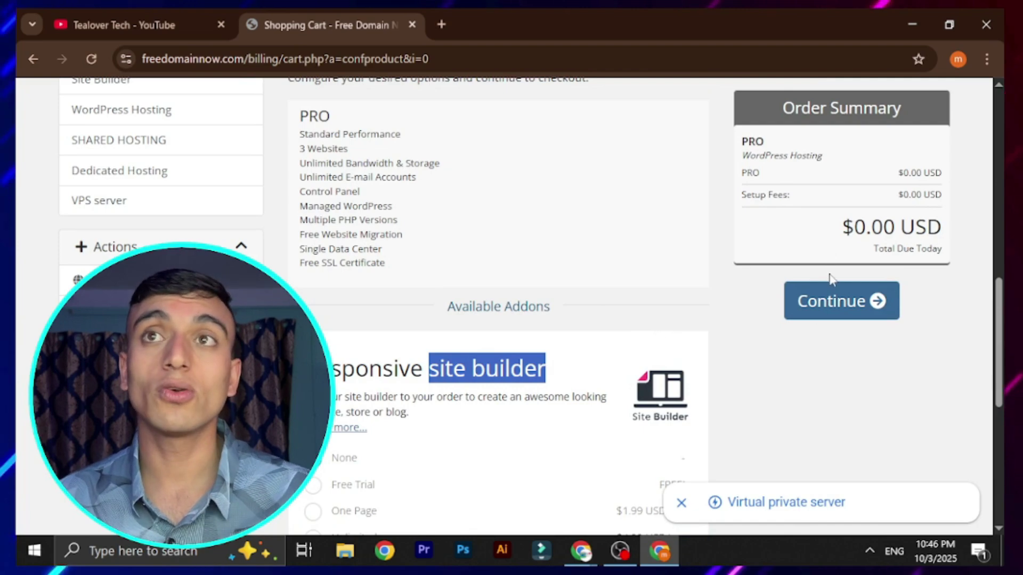
{"action": "left_click", "coordinate": [829, 305]}
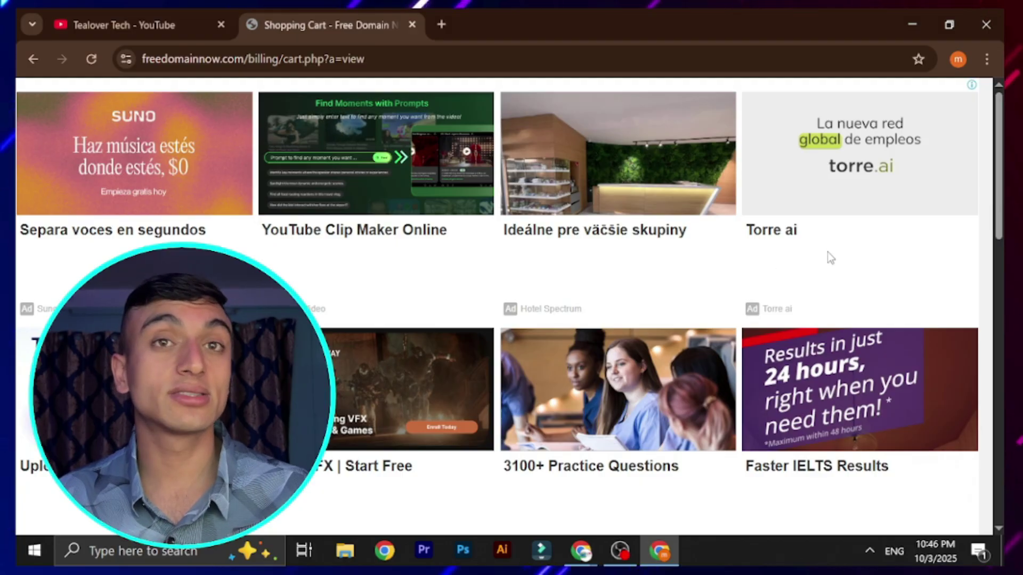
Verify the cart lists PRO WordPress Hosting at $0.00 USD due today, then check out
{"action": "scroll", "coordinate": [843, 323], "scroll_direction": "down", "scroll_amount": 7}
{"action": "scroll", "coordinate": [610, 292], "scroll_direction": "down", "scroll_amount": 3}
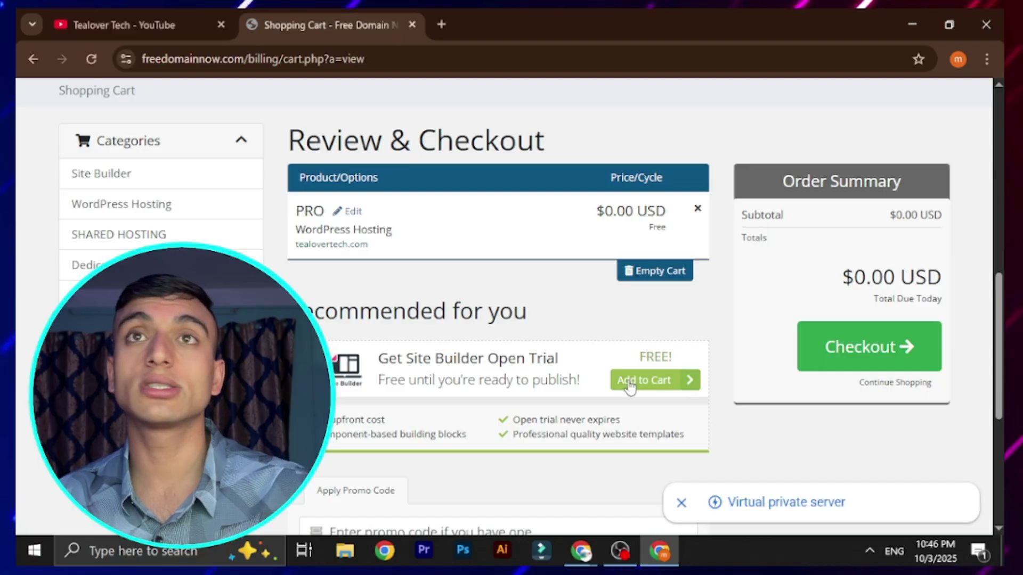
{"action": "mouse_move", "coordinate": [290, 255]}
{"action": "left_mouse_down"}
{"action": "mouse_move", "coordinate": [324, 244]}
{"action": "mouse_move", "coordinate": [393, 251]}
{"action": "mouse_move", "coordinate": [336, 234]}
{"action": "mouse_move", "coordinate": [282, 238]}
{"action": "left_mouse_up"}
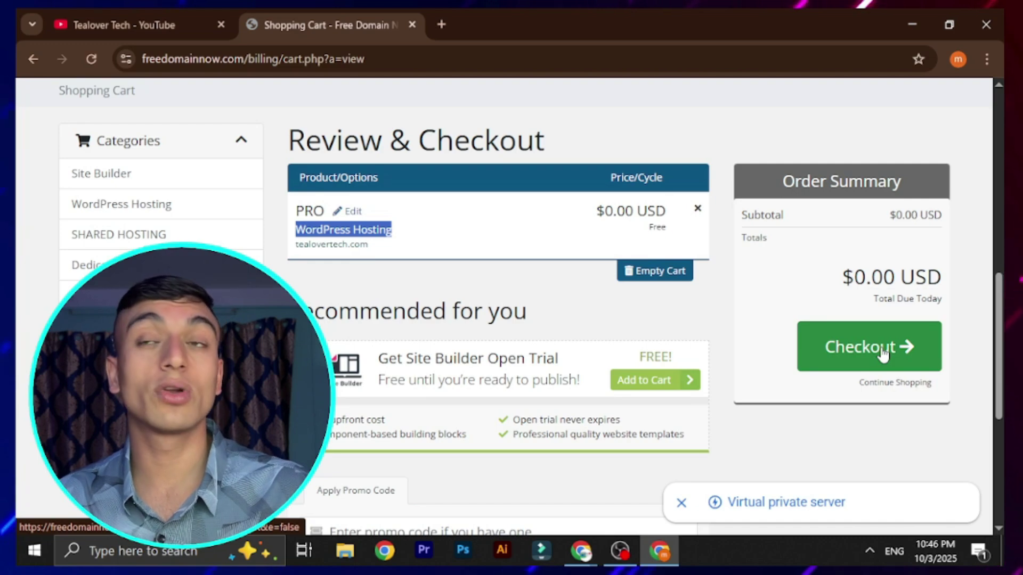
{"action": "left_click_drag", "start_coordinate": [841, 277], "coordinate": [948, 275]}
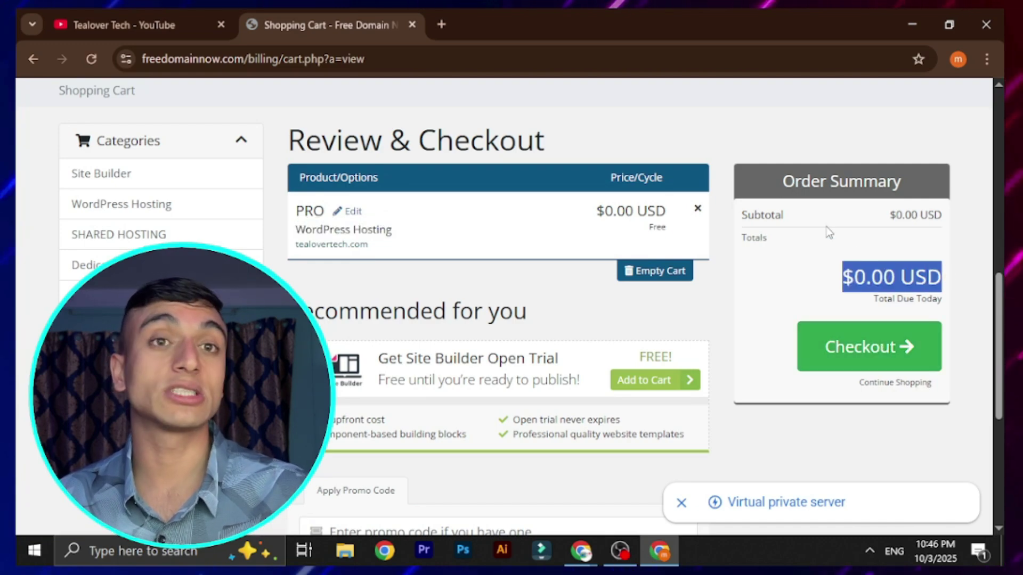
{"action": "scroll", "coordinate": [824, 265], "scroll_direction": "down", "scroll_amount": 1}
{"action": "scroll", "coordinate": [825, 264], "scroll_direction": "down", "scroll_amount": 2}
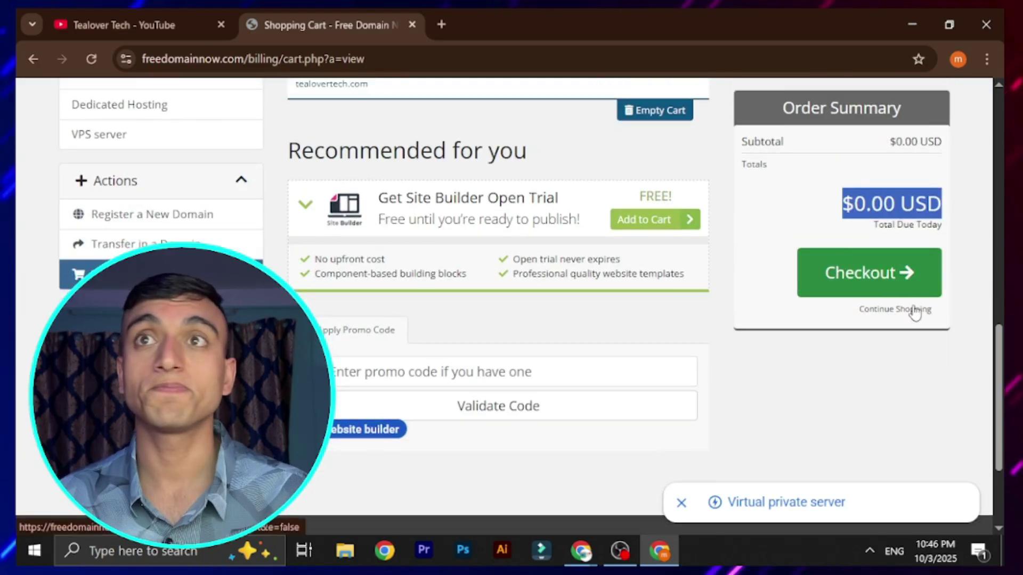
{"action": "left_click", "coordinate": [867, 275]}
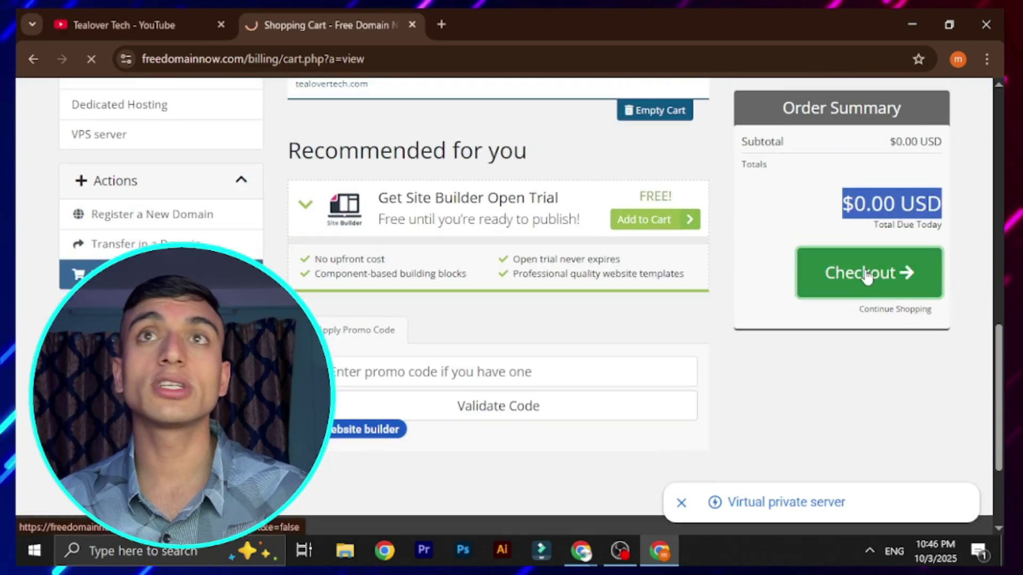
Scroll through the checkout form to review its filled-in details
{"action": "scroll", "coordinate": [693, 272], "scroll_direction": "down", "scroll_amount": 3}
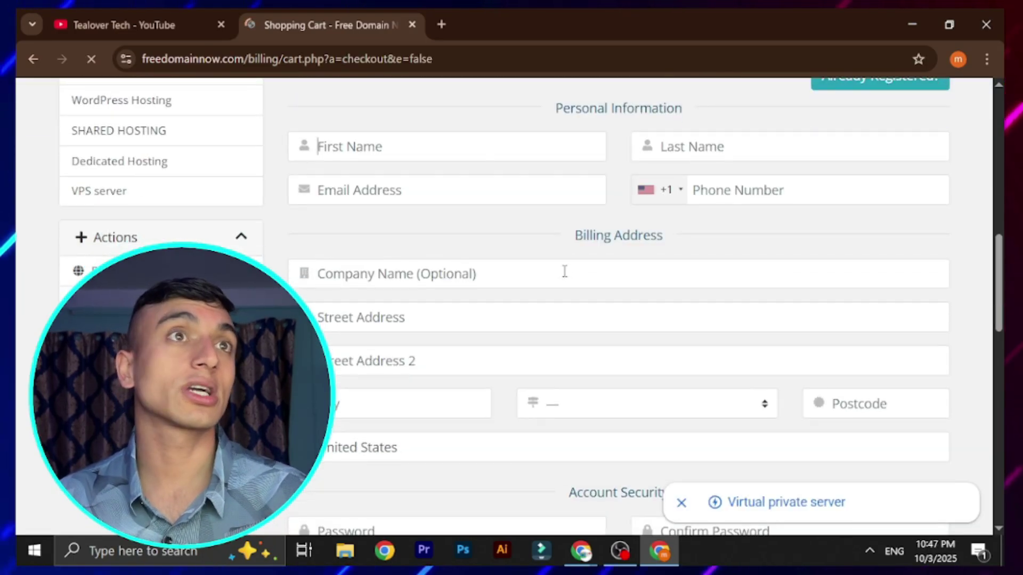
{"action": "scroll", "coordinate": [563, 269], "scroll_direction": "up", "scroll_amount": 5}
{"action": "scroll", "coordinate": [545, 237], "scroll_direction": "down", "scroll_amount": 10}
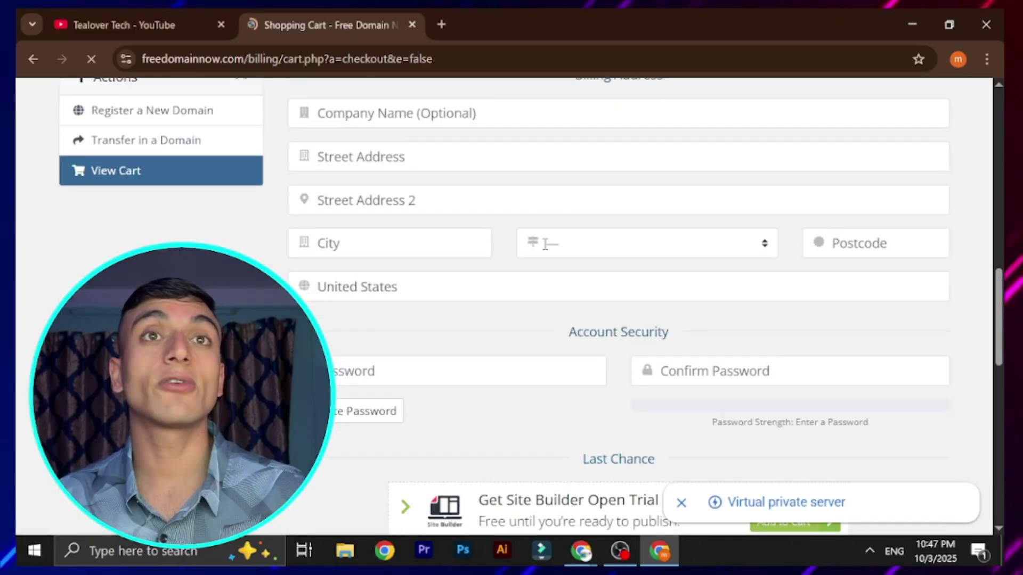
{"action": "scroll", "coordinate": [546, 256], "scroll_direction": "up", "scroll_amount": 6}
{"action": "scroll", "coordinate": [546, 258], "scroll_direction": "up", "scroll_amount": 3}
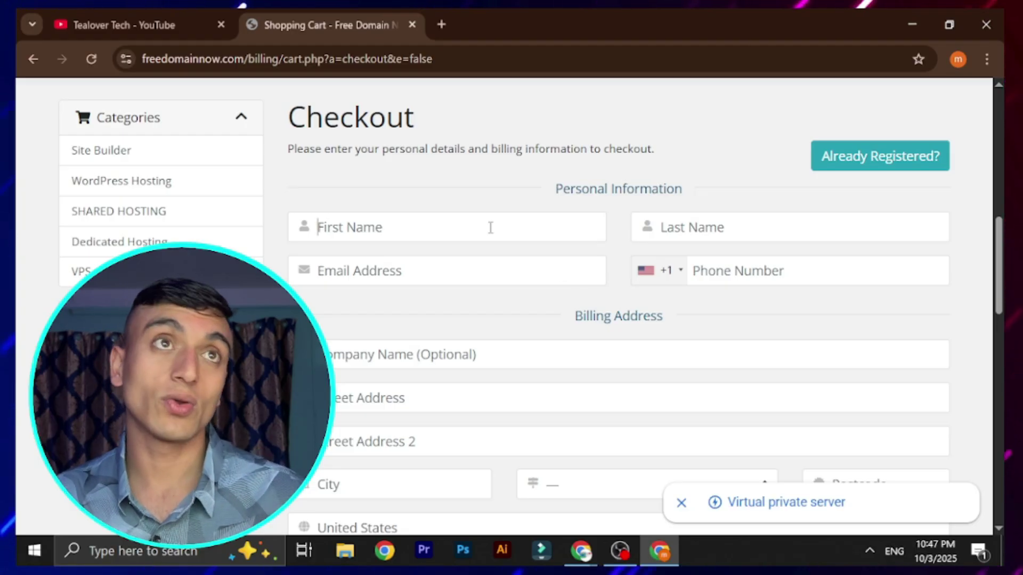
{"action": "scroll", "coordinate": [485, 223], "scroll_direction": "down", "scroll_amount": 15}
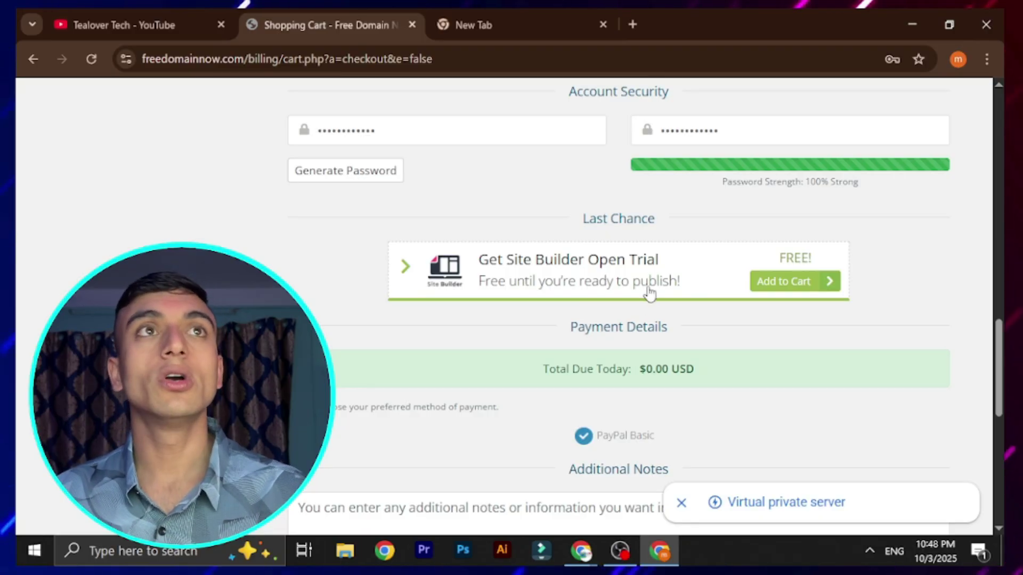
{"action": "scroll", "coordinate": [586, 196], "scroll_direction": "up", "scroll_amount": 1}
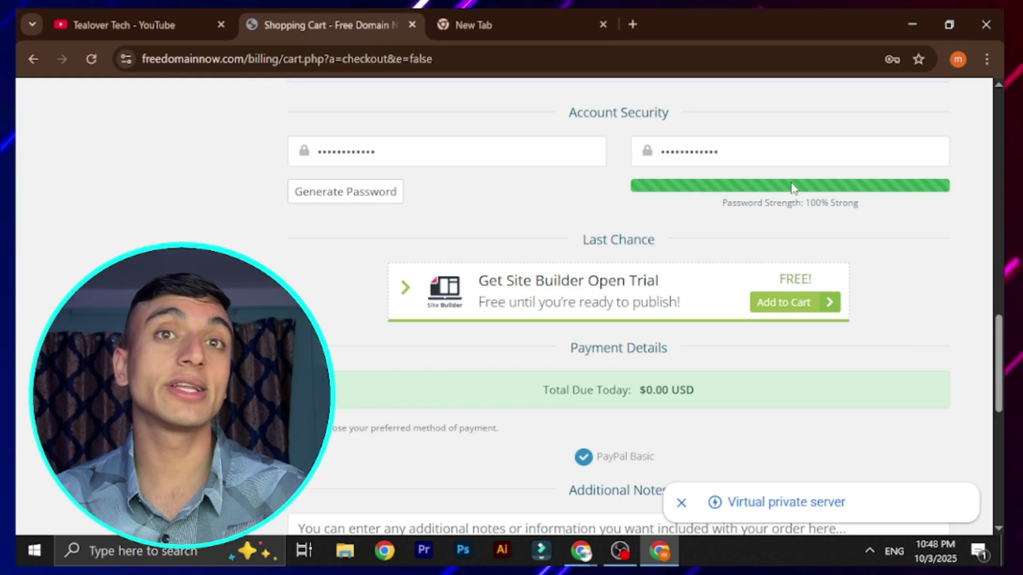
{"action": "scroll", "coordinate": [792, 188], "scroll_direction": "down", "scroll_amount": 2}
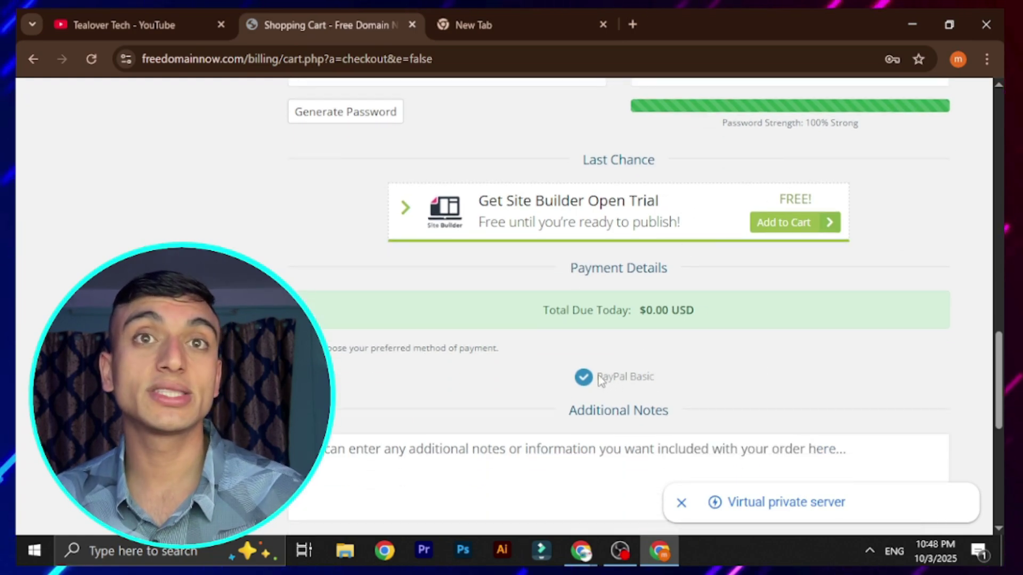
Confirm the PayPal Basic payment method and $0.00 USD total, then complete the order
{"action": "left_click_drag", "start_coordinate": [598, 375], "coordinate": [656, 375]}
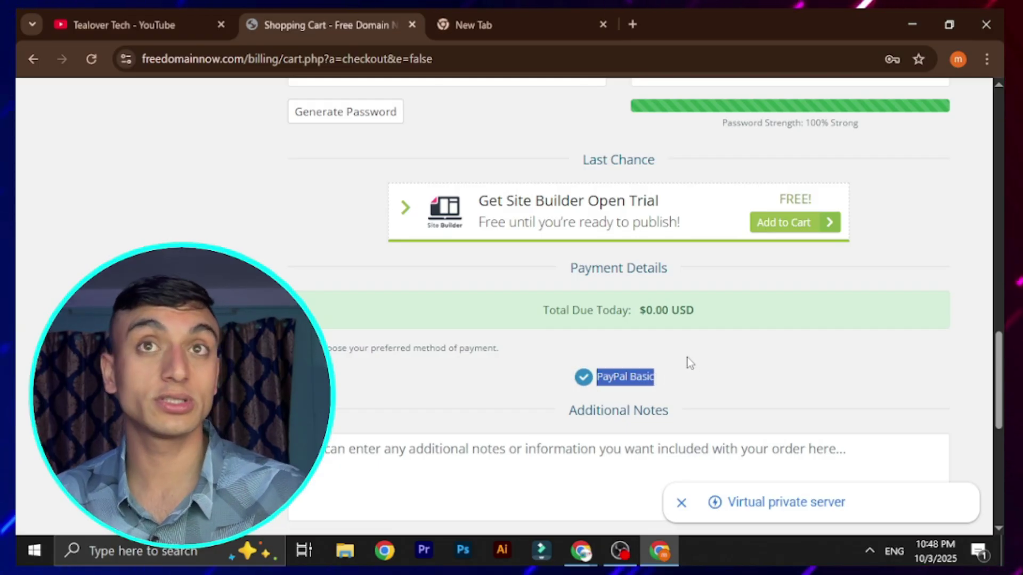
{"action": "left_click", "coordinate": [717, 380]}
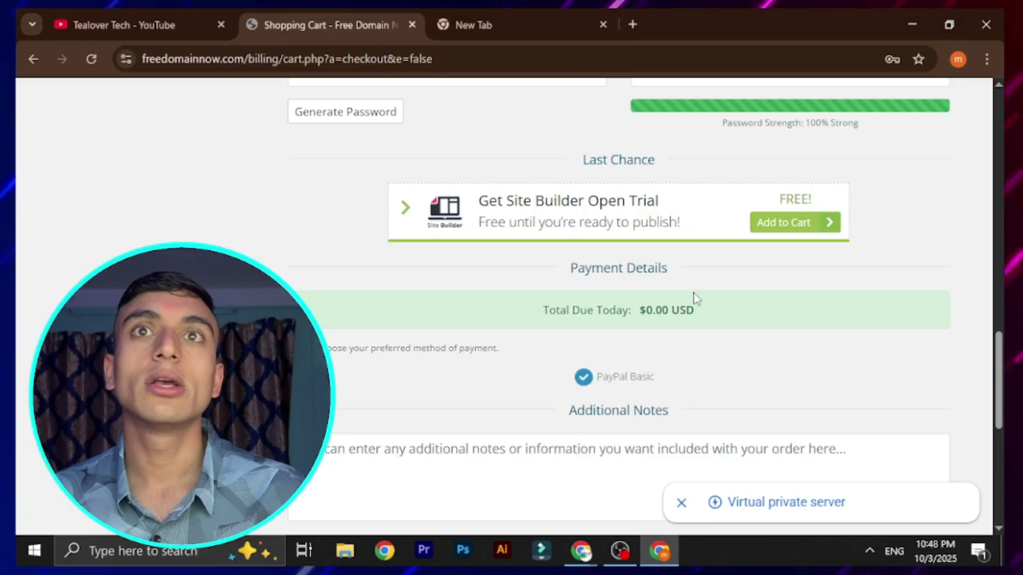
{"action": "scroll", "coordinate": [694, 299], "scroll_direction": "down", "scroll_amount": 3}
{"action": "left_click_drag", "start_coordinate": [633, 145], "coordinate": [701, 155]}
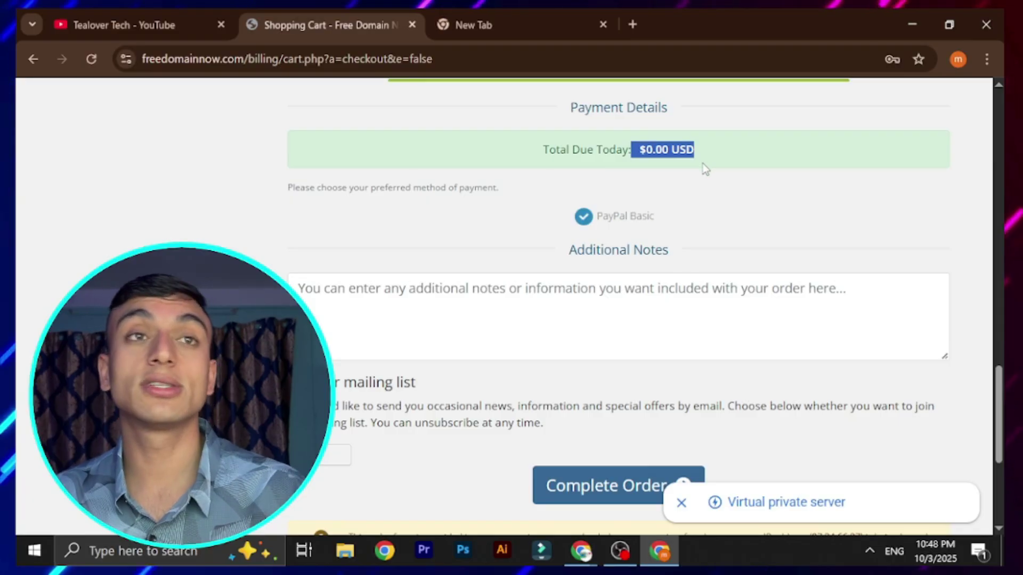
{"action": "scroll", "coordinate": [697, 176], "scroll_direction": "down", "scroll_amount": 2}
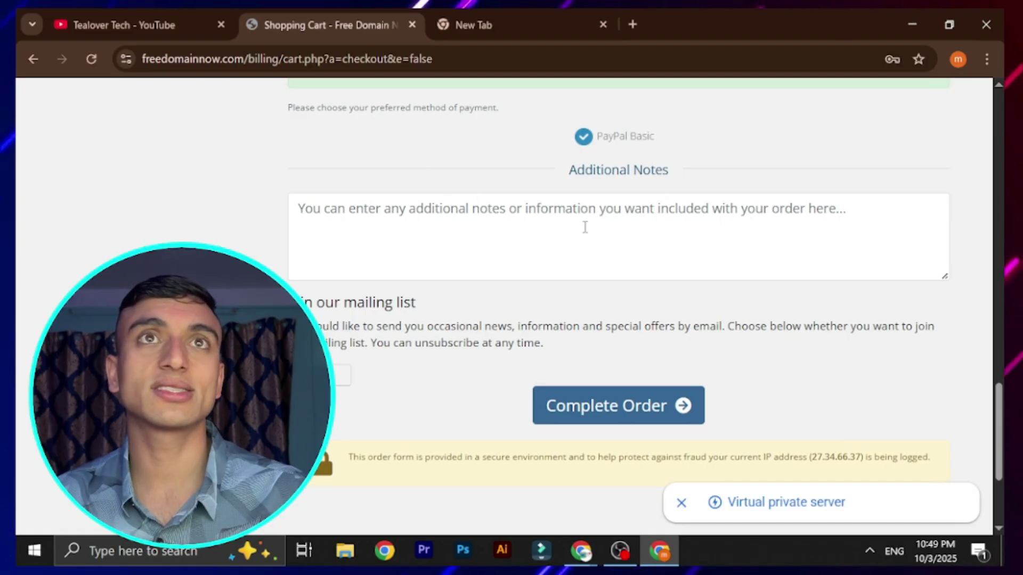
{"action": "left_click", "coordinate": [597, 414]}
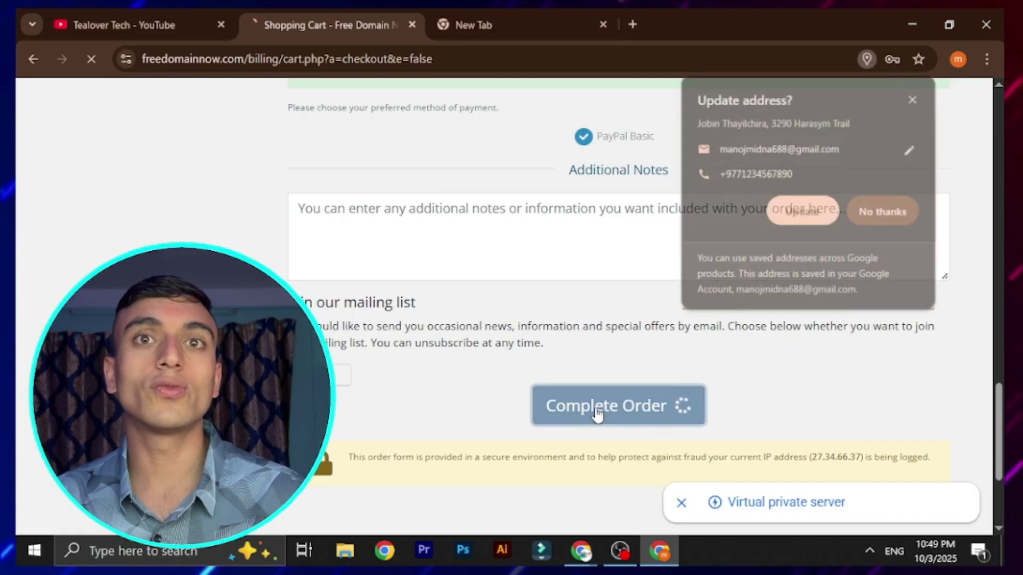
Decline Chrome's save-address prompt and highlight 'fraud' in the security notice while the order submits
{"action": "left_click", "coordinate": [883, 214]}
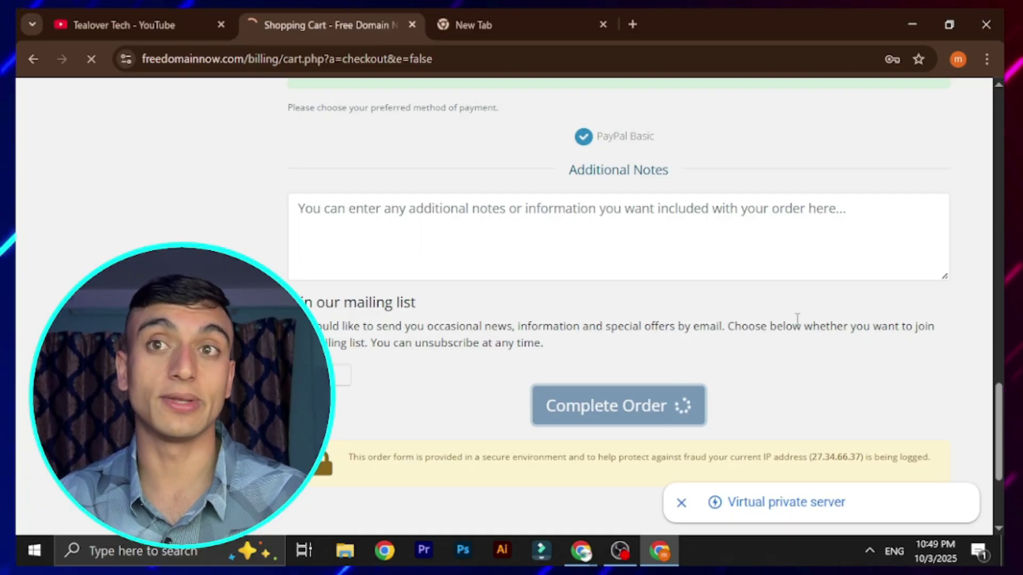
{"action": "scroll", "coordinate": [797, 318], "scroll_direction": "down", "scroll_amount": 3}
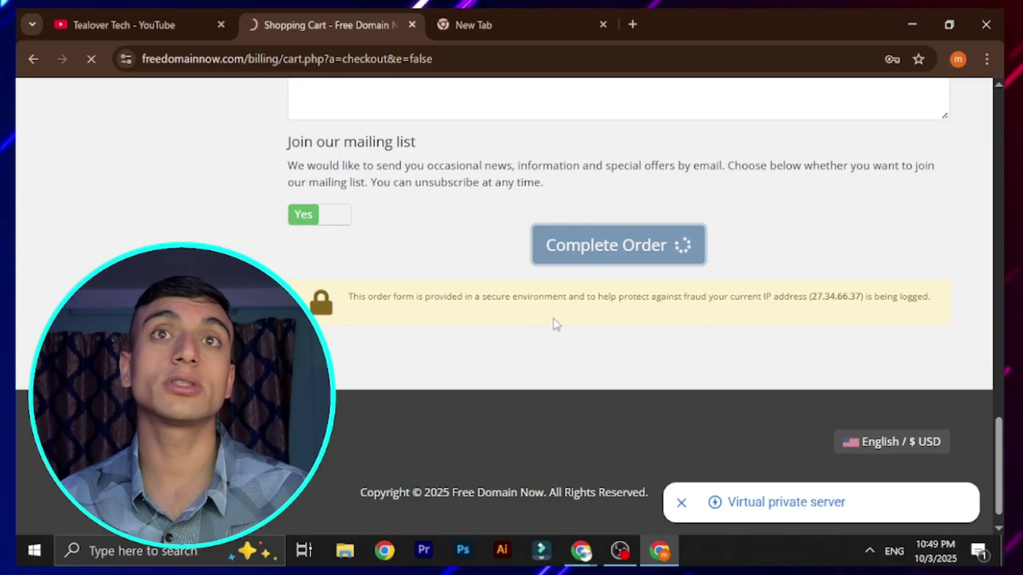
{"action": "left_click_drag", "start_coordinate": [683, 297], "coordinate": [711, 295]}
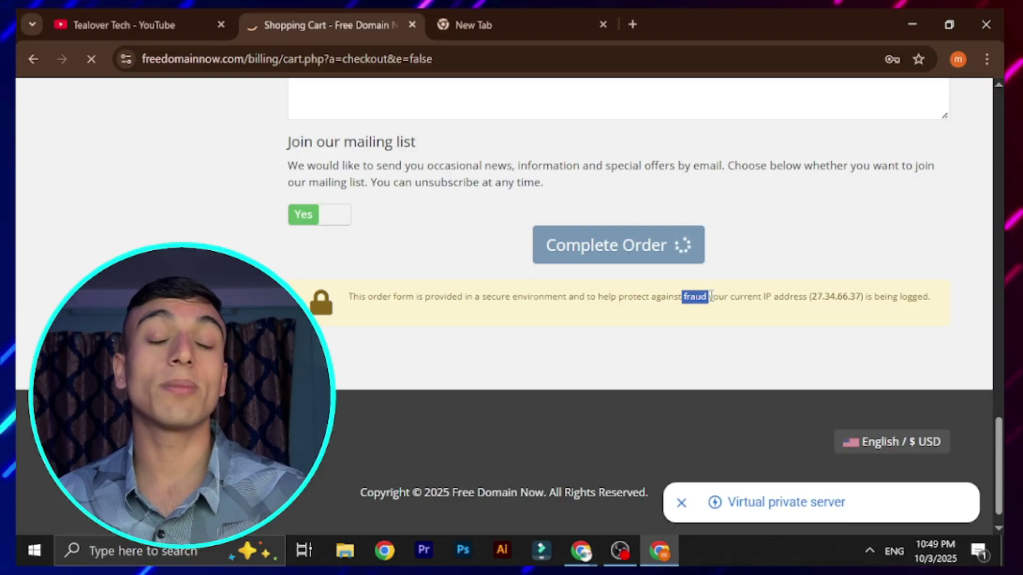
{"action": "left_click_drag", "start_coordinate": [710, 296], "coordinate": [708, 296]}
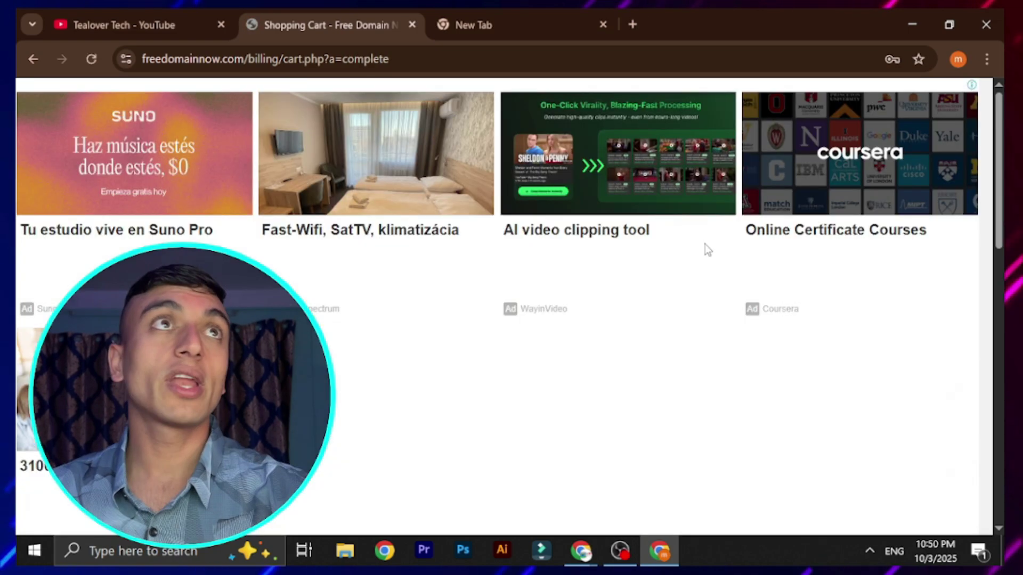
{"action": "scroll", "coordinate": [705, 244], "scroll_direction": "down", "scroll_amount": 5}
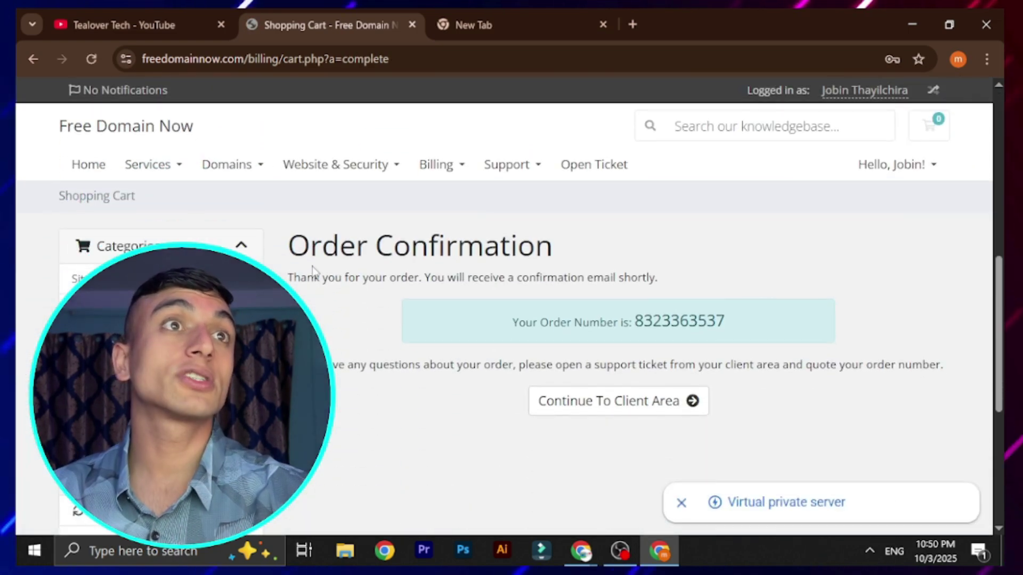
Highlight the Order Confirmation heading, go to the Client Area, and close the vignette ad
{"action": "left_click_drag", "start_coordinate": [288, 250], "coordinate": [592, 246]}
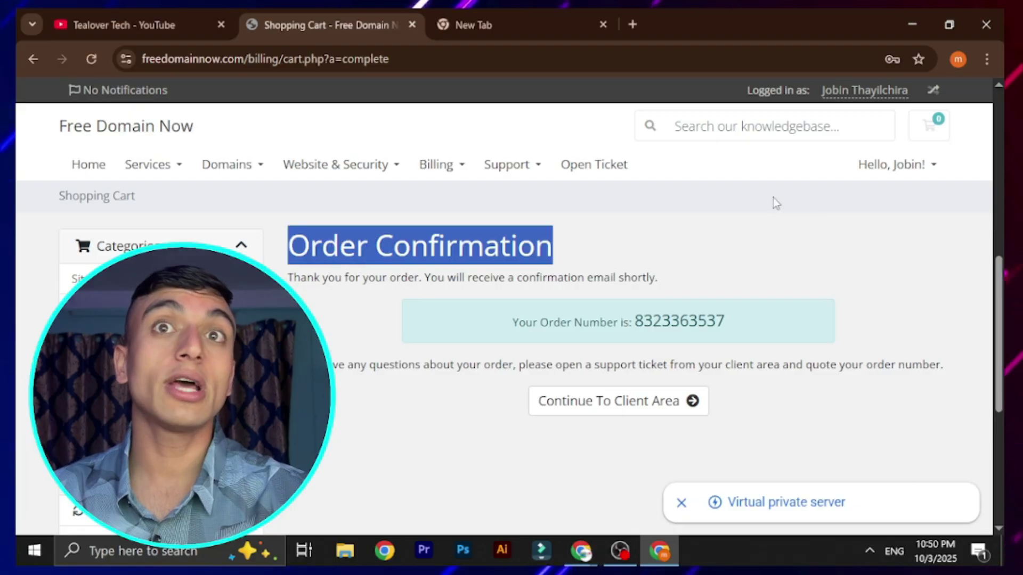
{"action": "scroll", "coordinate": [774, 203], "scroll_direction": "down", "scroll_amount": 3}
{"action": "left_click_drag", "start_coordinate": [643, 162], "coordinate": [726, 161]}
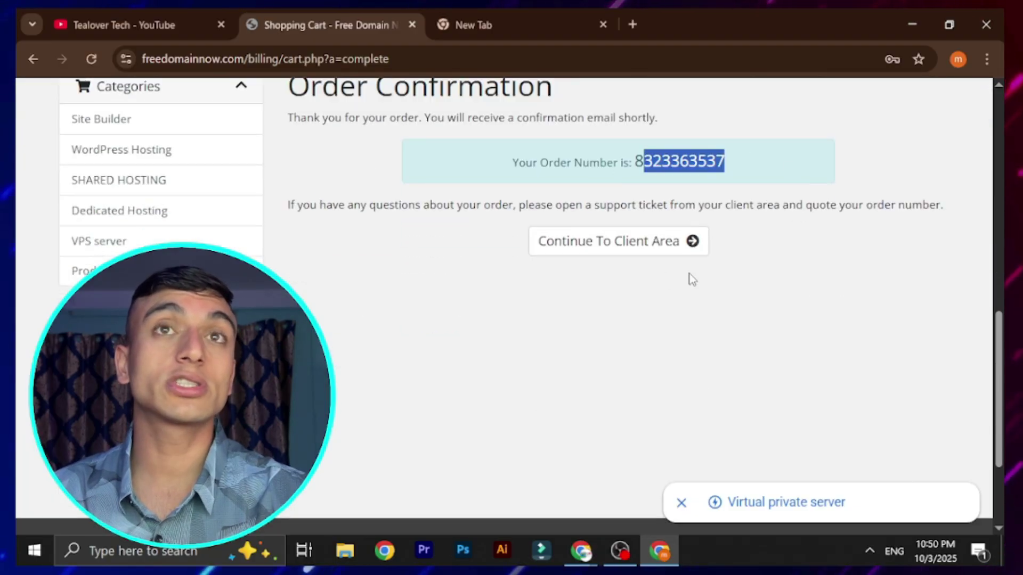
{"action": "left_click", "coordinate": [666, 249]}
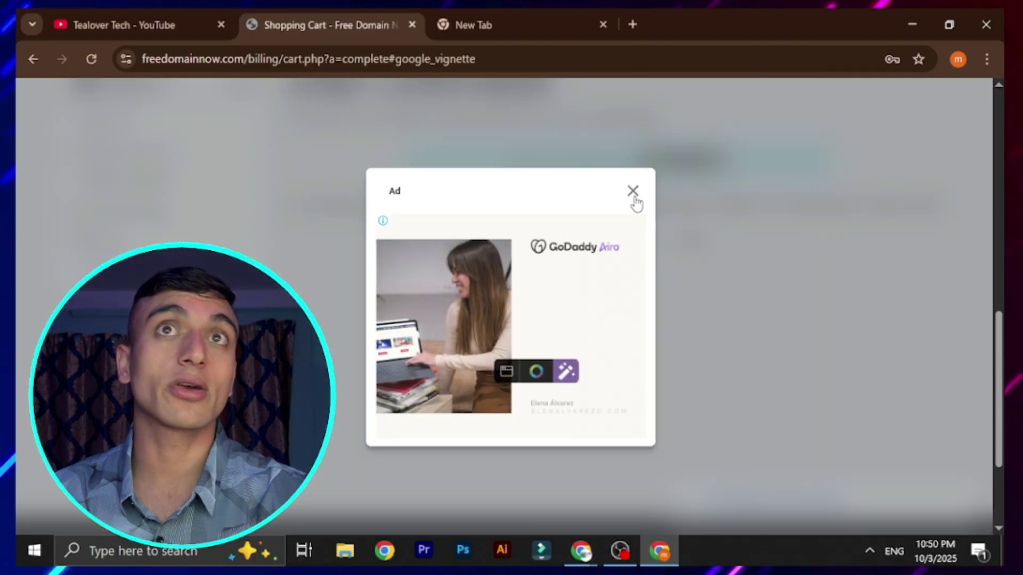
{"action": "left_click", "coordinate": [633, 195]}
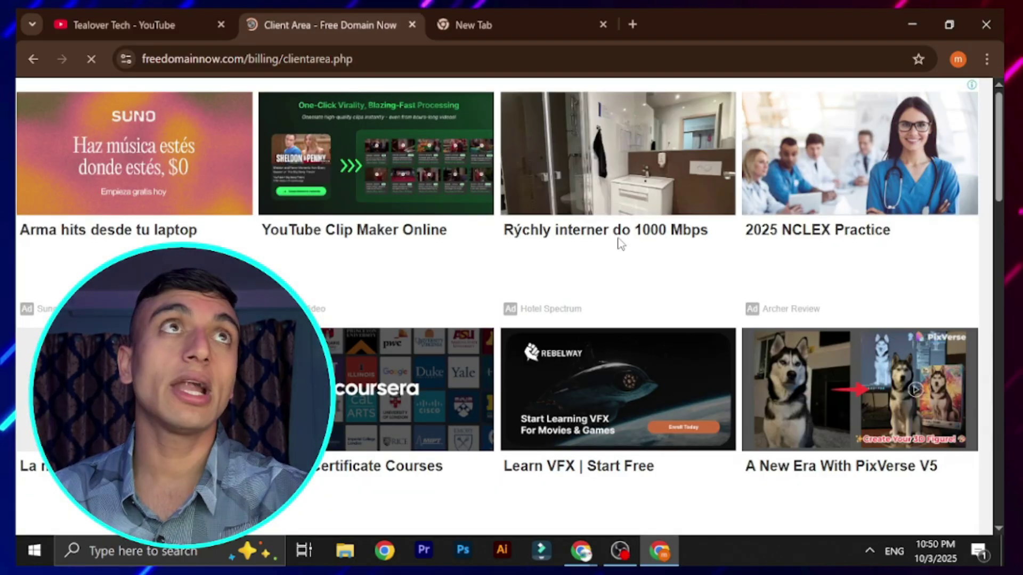
{"action": "scroll", "coordinate": [619, 244], "scroll_direction": "down", "scroll_amount": 8}
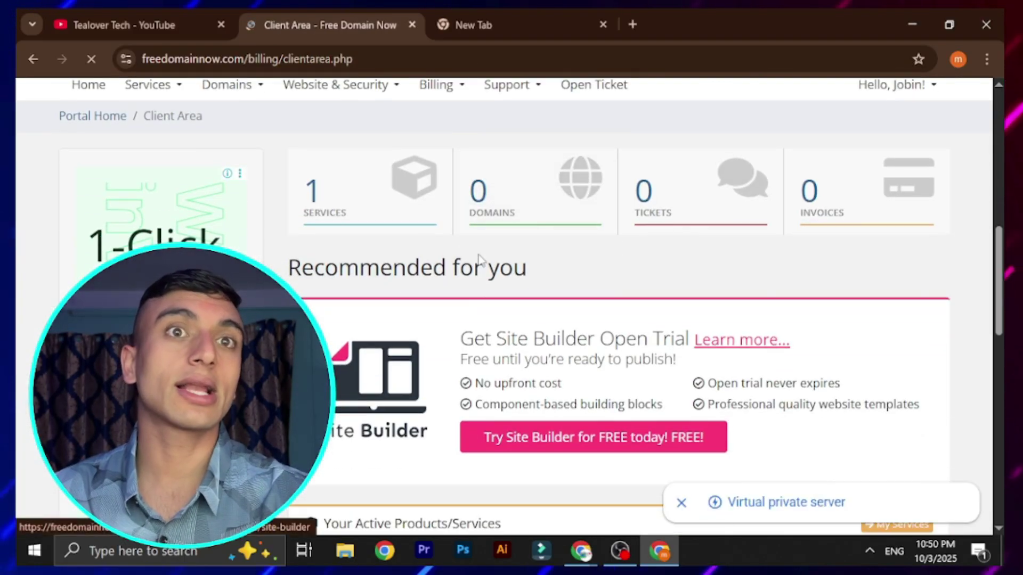
Reload the Client Area and open My Products & Services to see tealovertech.com's PRO plan Active
{"action": "scroll", "coordinate": [366, 238], "scroll_direction": "up", "scroll_amount": 3}
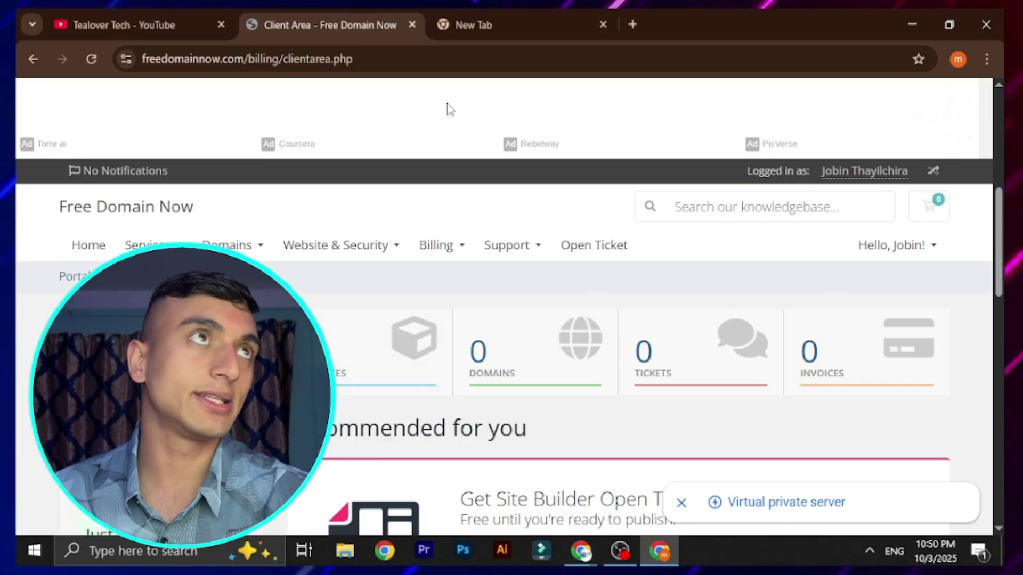
{"action": "left_click", "coordinate": [92, 58]}
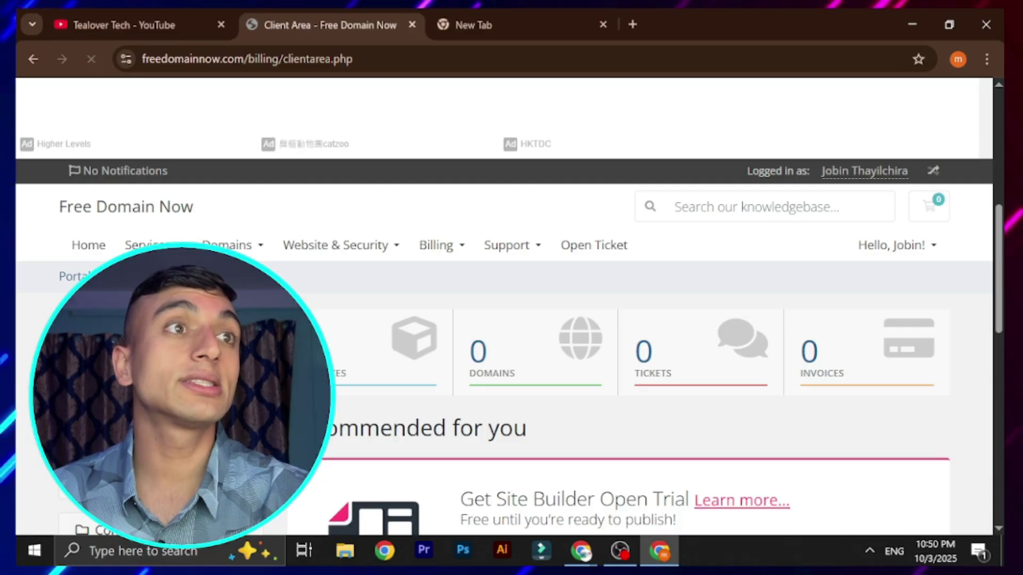
{"action": "scroll", "coordinate": [349, 346], "scroll_direction": "down", "scroll_amount": 3}
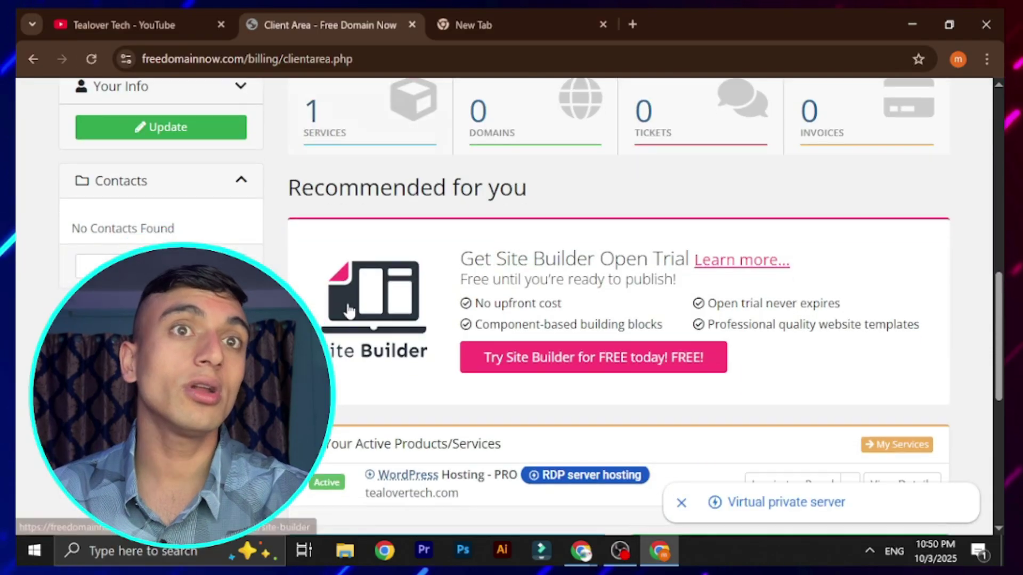
{"action": "scroll", "coordinate": [366, 278], "scroll_direction": "up", "scroll_amount": 1}
{"action": "scroll", "coordinate": [367, 278], "scroll_direction": "down", "scroll_amount": 4}
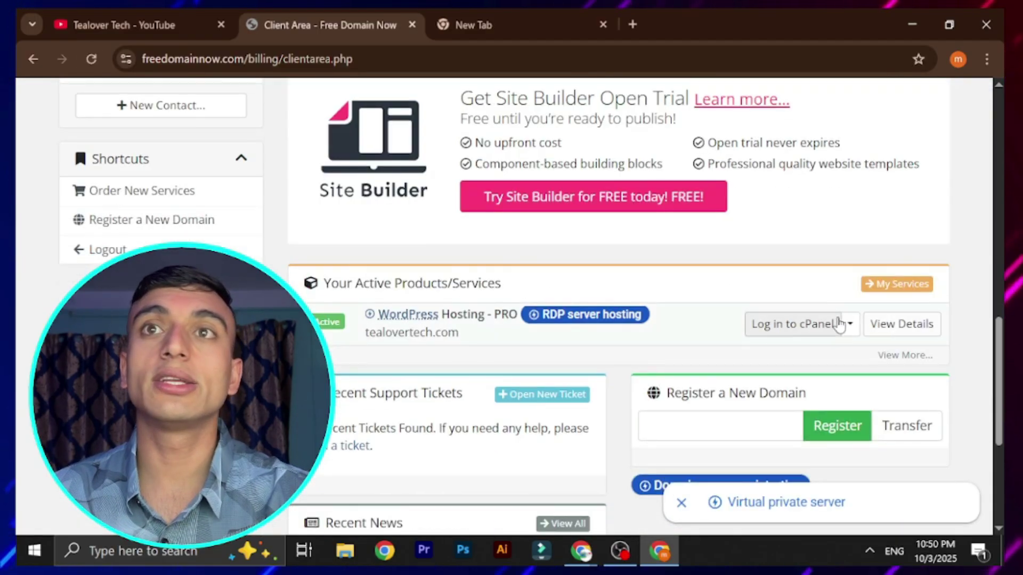
{"action": "left_click", "coordinate": [797, 331]}
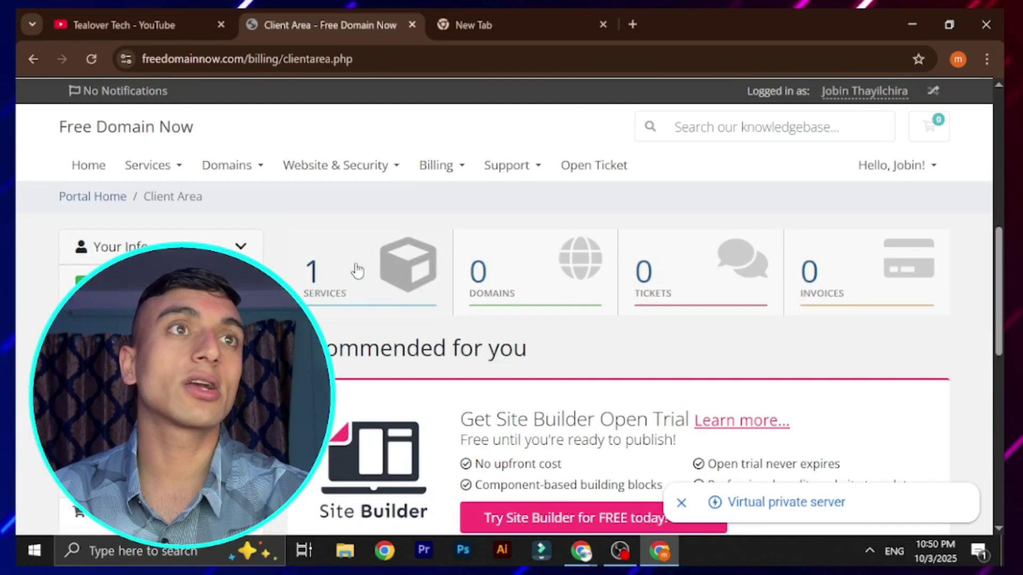
{"action": "scroll", "coordinate": [469, 262], "scroll_direction": "down", "scroll_amount": 4}
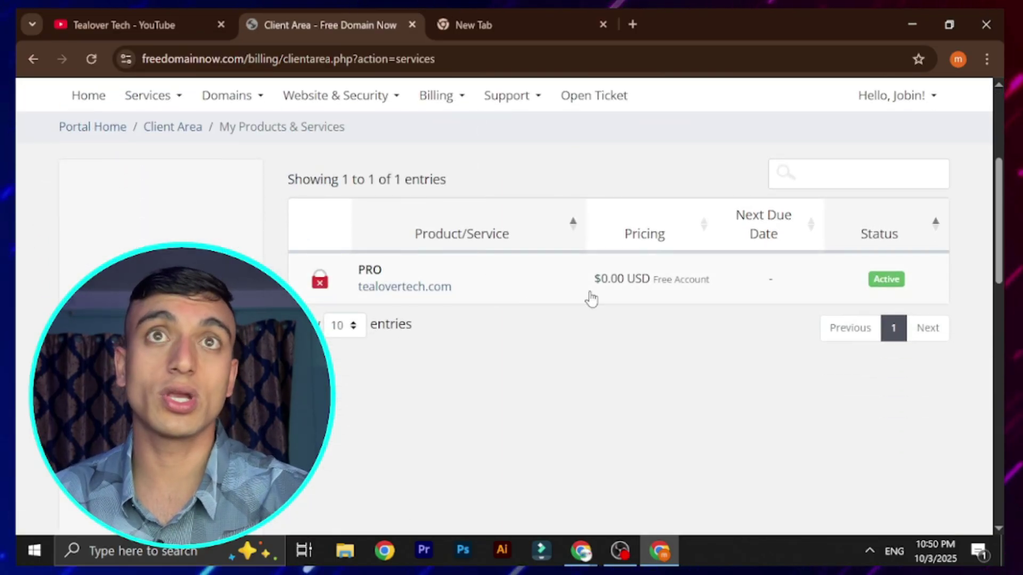
{"action": "scroll", "coordinate": [598, 320], "scroll_direction": "up", "scroll_amount": 5}
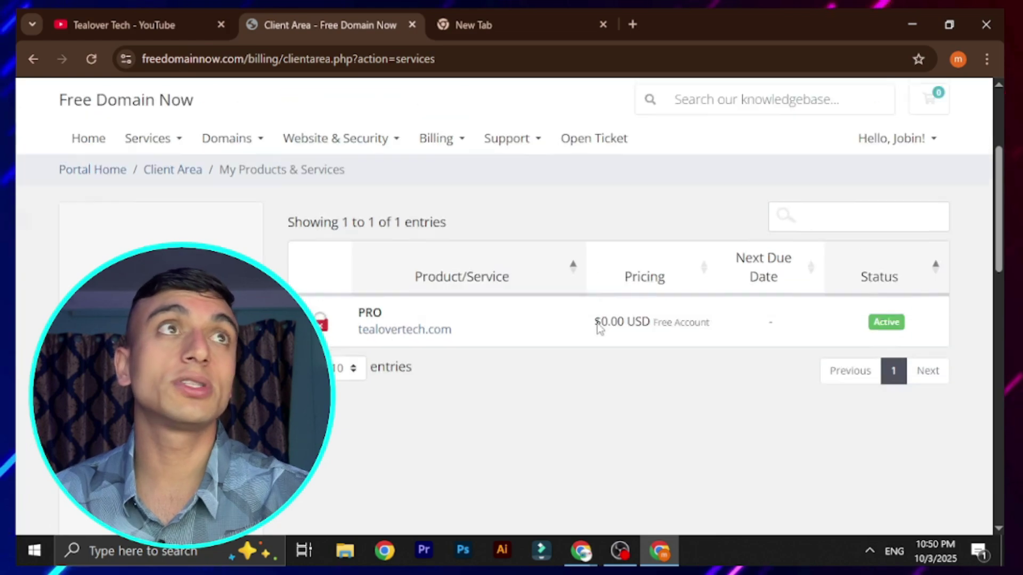
{"action": "scroll", "coordinate": [622, 258], "scroll_direction": "down", "scroll_amount": 4}
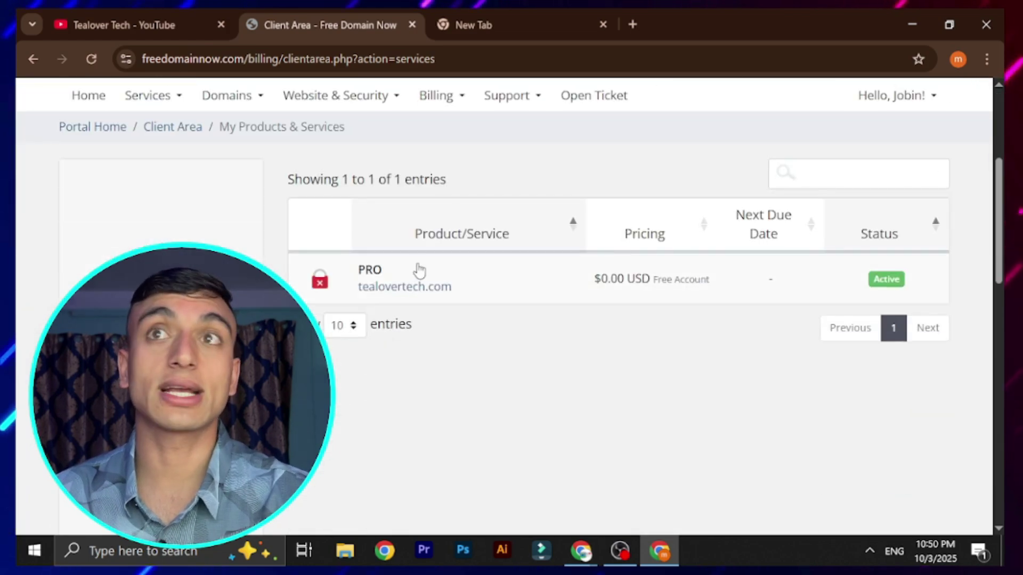
Open the PRO hosting plan's details and launch its cPanel login, dismissing the advertisement
{"action": "left_click", "coordinate": [539, 271]}
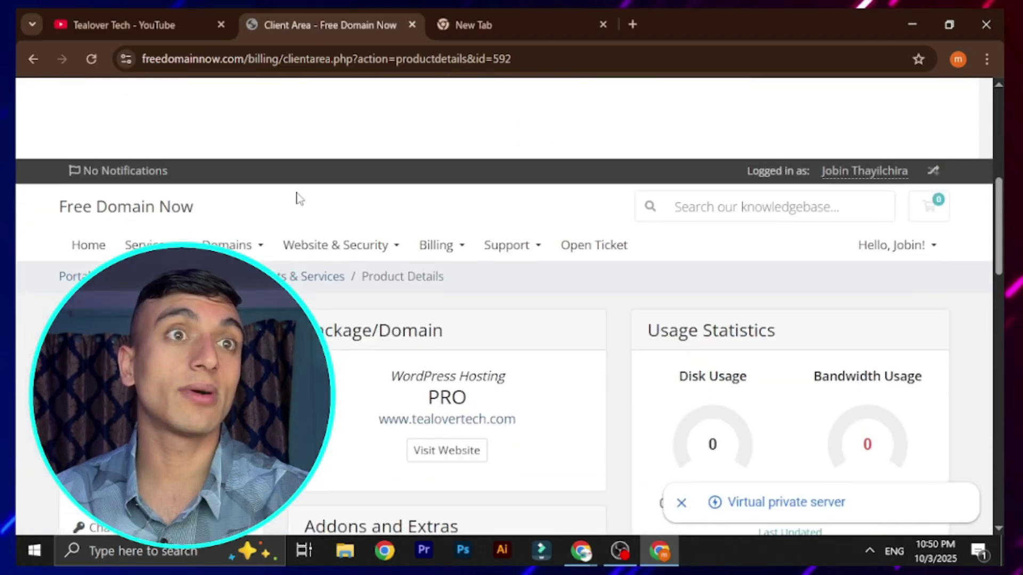
{"action": "scroll", "coordinate": [312, 185], "scroll_direction": "down", "scroll_amount": 5}
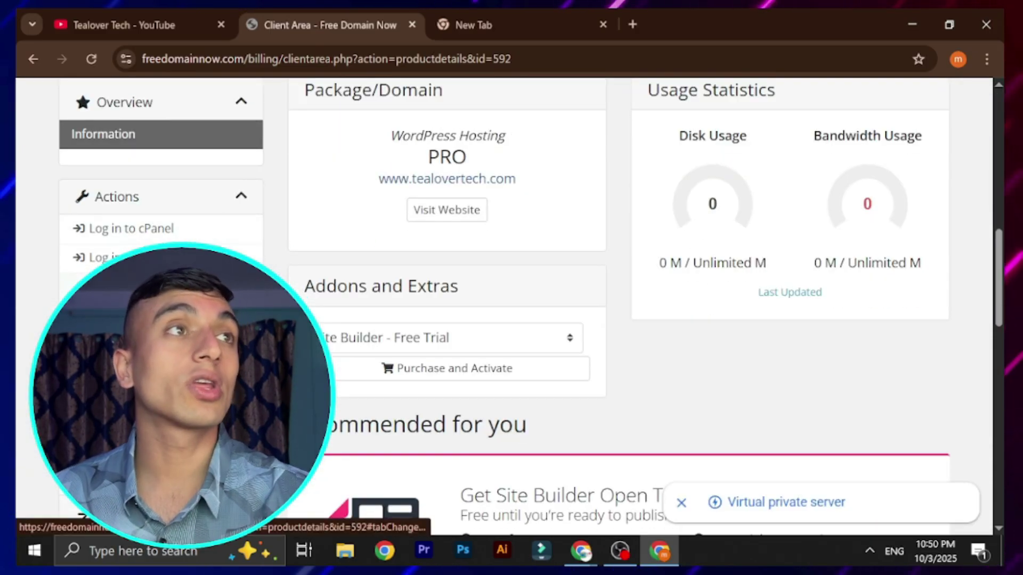
{"action": "left_click", "coordinate": [169, 233]}
{"action": "left_click", "coordinate": [334, 325]}
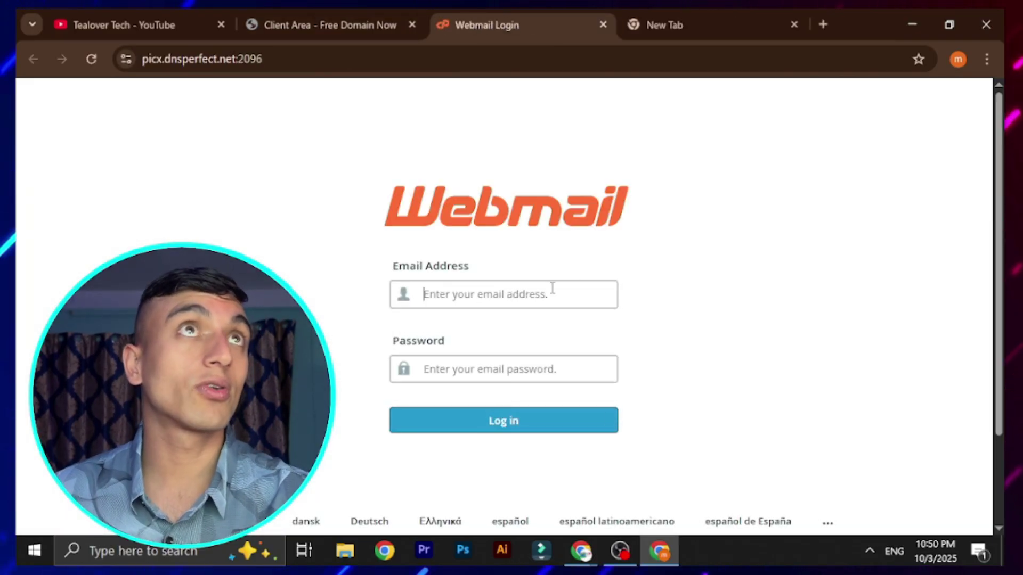
Return to the Client Area tab and open cPanel for the hosting account
{"action": "left_click", "coordinate": [266, 24]}
{"action": "scroll", "coordinate": [235, 165], "scroll_direction": "down", "scroll_amount": 10}
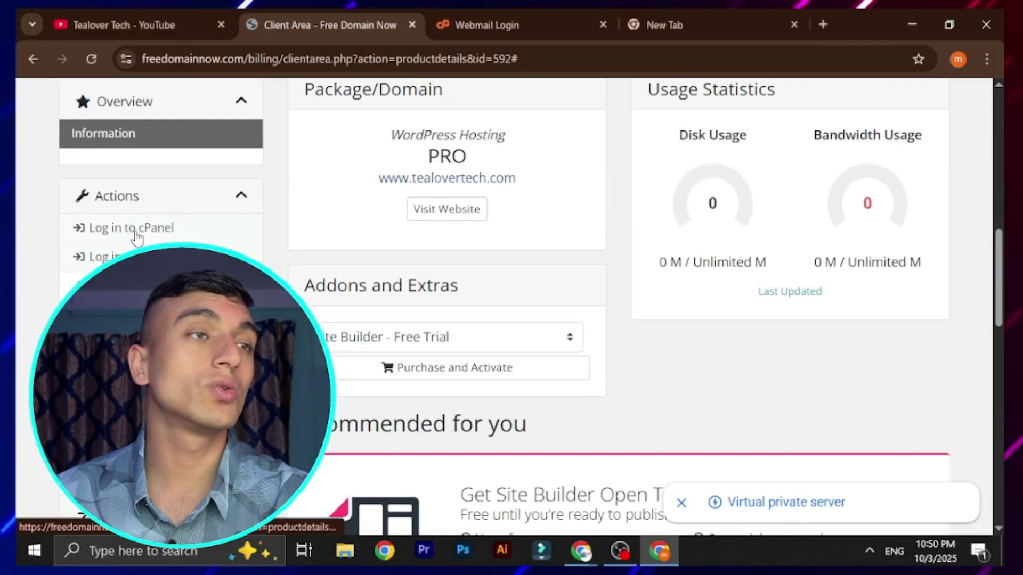
{"action": "left_click", "coordinate": [133, 228]}
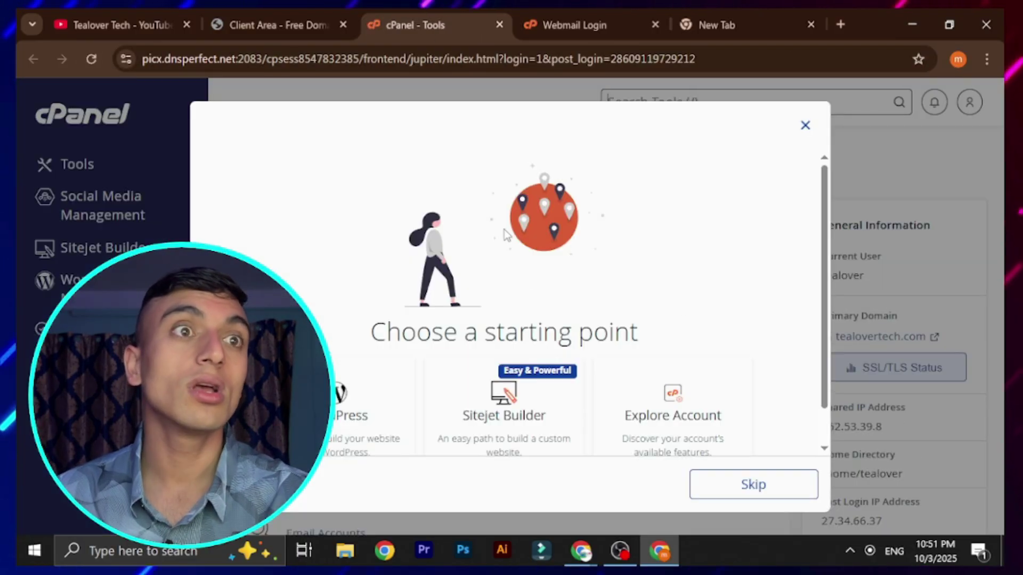
Skip the starting-point prompt and highlight the shared IP address 152.53.39.8
{"action": "scroll", "coordinate": [513, 222], "scroll_direction": "down", "scroll_amount": 1}
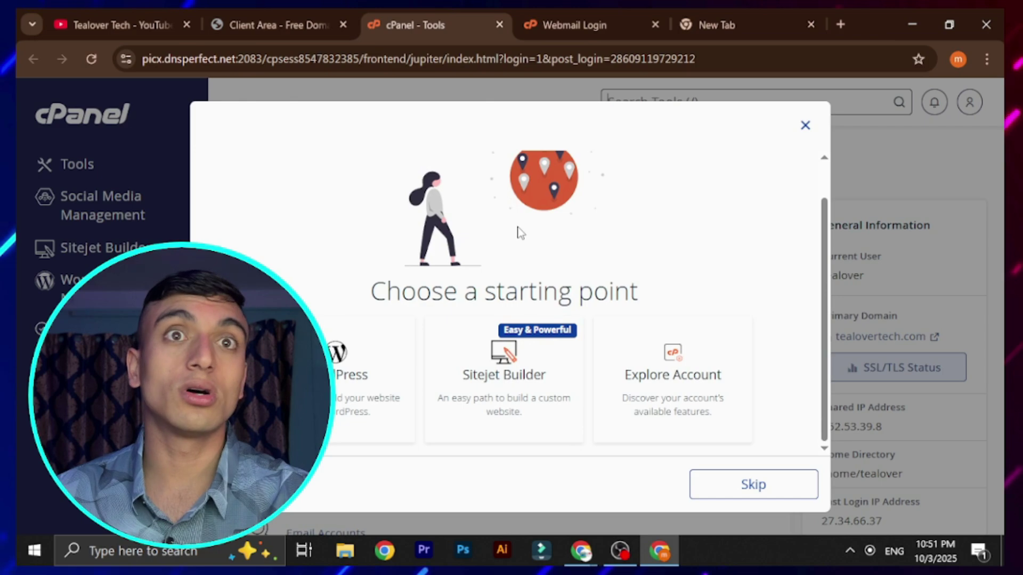
{"action": "left_click", "coordinate": [752, 487]}
{"action": "left_click_drag", "start_coordinate": [810, 427], "coordinate": [892, 433]}
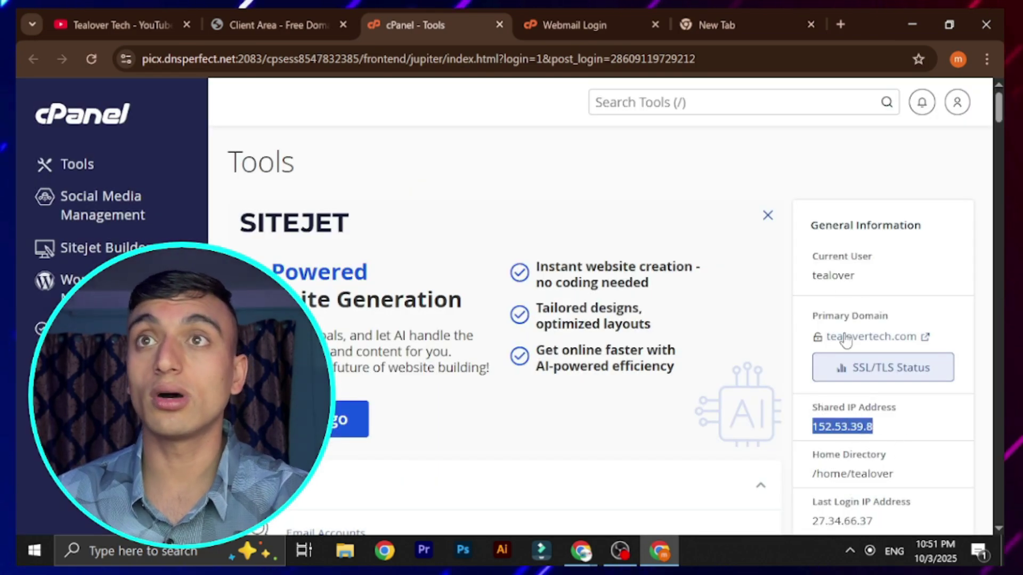
{"action": "scroll", "coordinate": [566, 291], "scroll_direction": "down", "scroll_amount": 9}
{"action": "scroll", "coordinate": [890, 258], "scroll_direction": "down", "scroll_amount": 3}
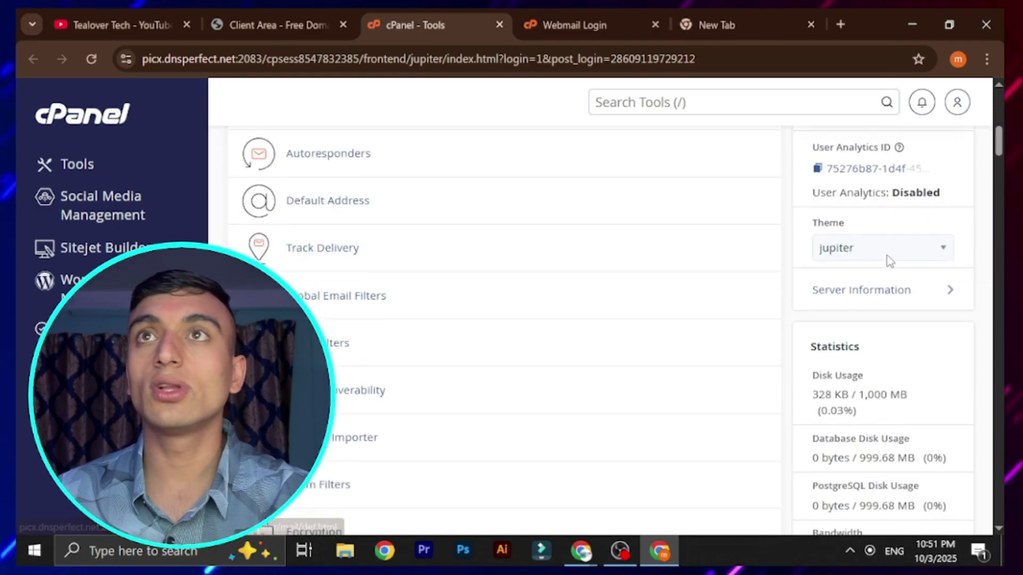
{"action": "scroll", "coordinate": [884, 259], "scroll_direction": "down", "scroll_amount": 3}
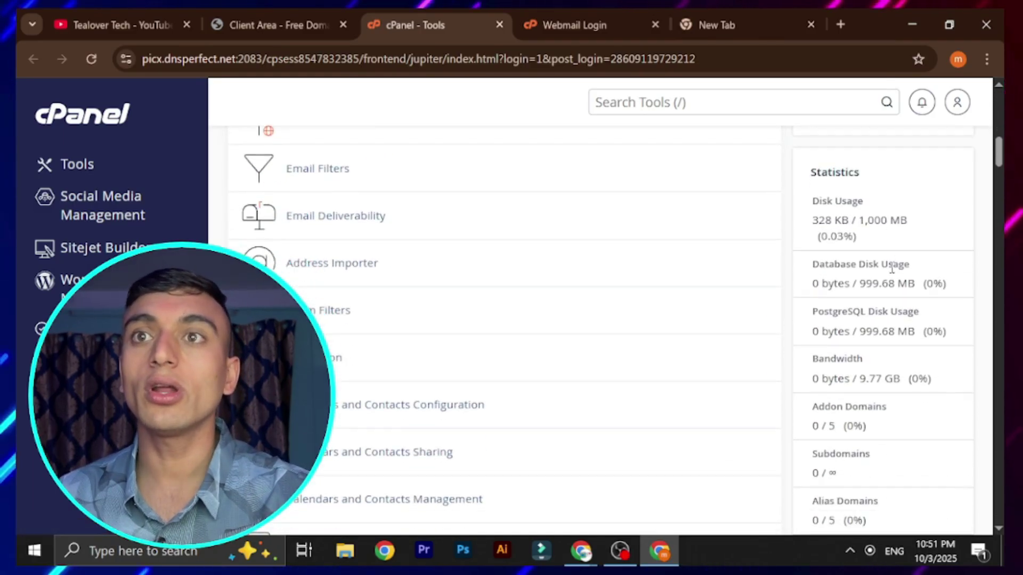
{"action": "left_click_drag", "start_coordinate": [870, 253], "coordinate": [813, 260]}
{"action": "scroll", "coordinate": [874, 240], "scroll_direction": "down", "scroll_amount": 2}
{"action": "left_click_drag", "start_coordinate": [895, 222], "coordinate": [829, 226]}
{"action": "left_click_drag", "start_coordinate": [898, 270], "coordinate": [819, 270]}
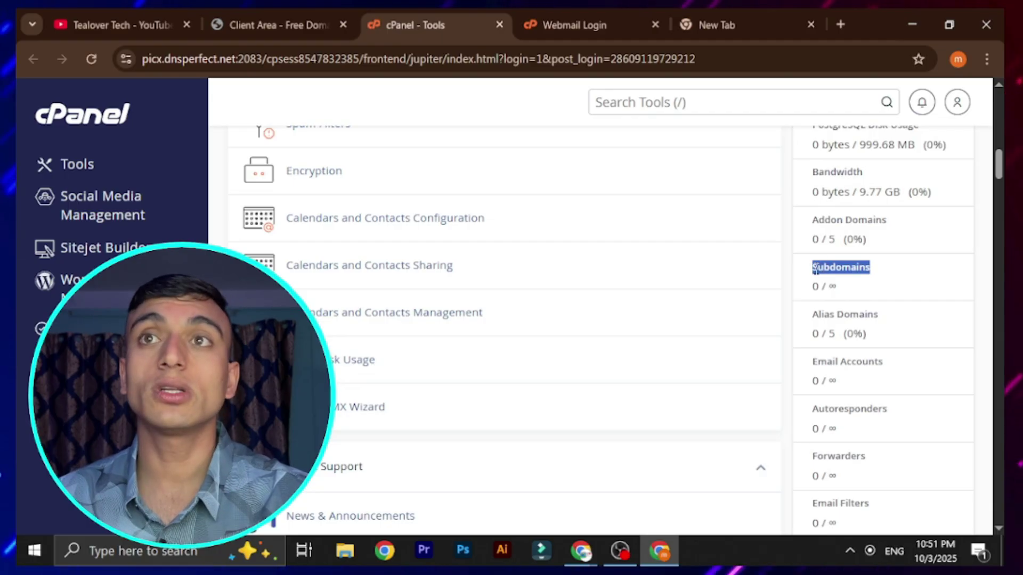
{"action": "left_click_drag", "start_coordinate": [813, 318], "coordinate": [886, 322]}
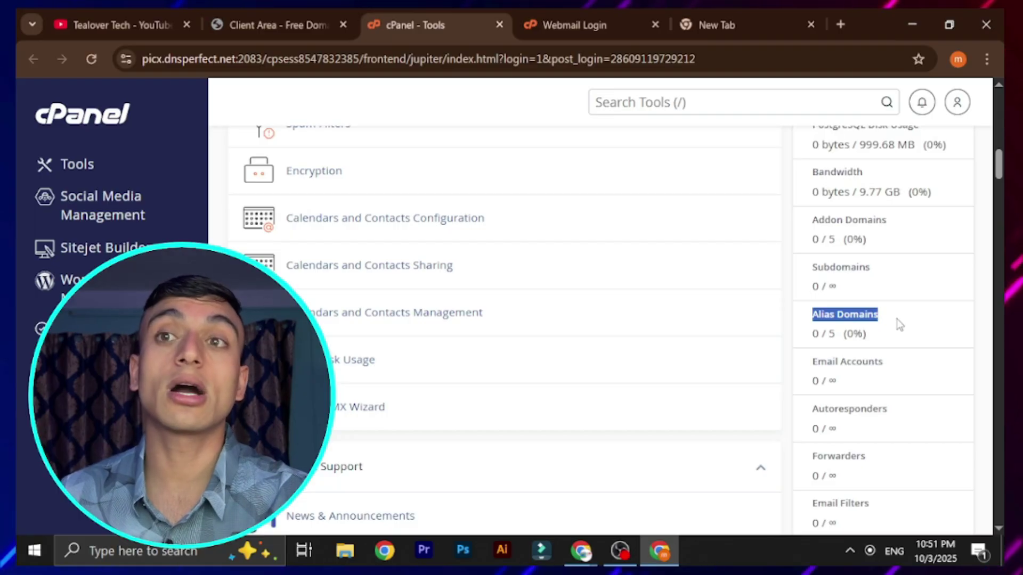
{"action": "scroll", "coordinate": [882, 347], "scroll_direction": "down", "scroll_amount": 3}
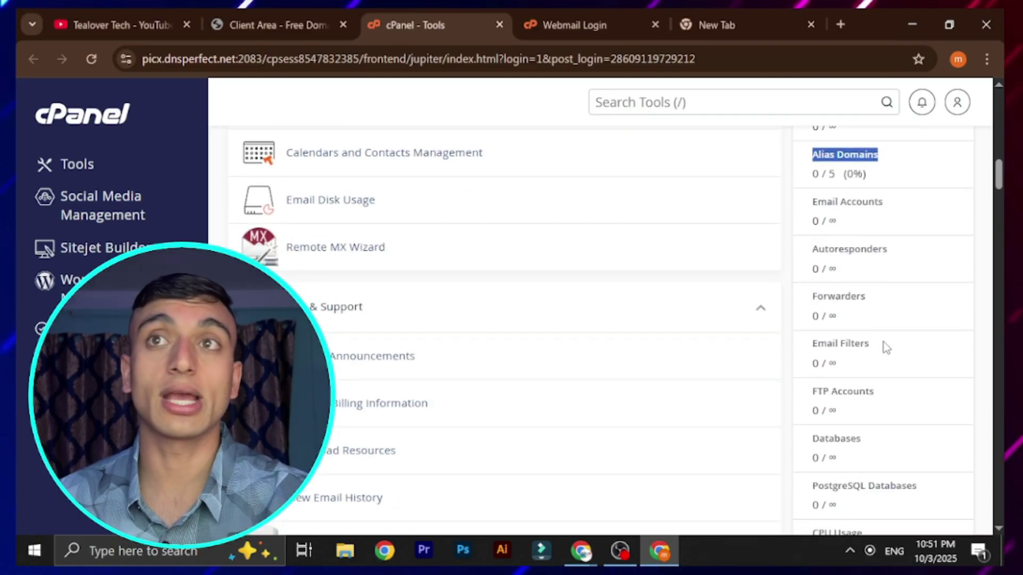
{"action": "scroll", "coordinate": [883, 334], "scroll_direction": "down", "scroll_amount": 2}
{"action": "left_click_drag", "start_coordinate": [811, 358], "coordinate": [854, 345]}
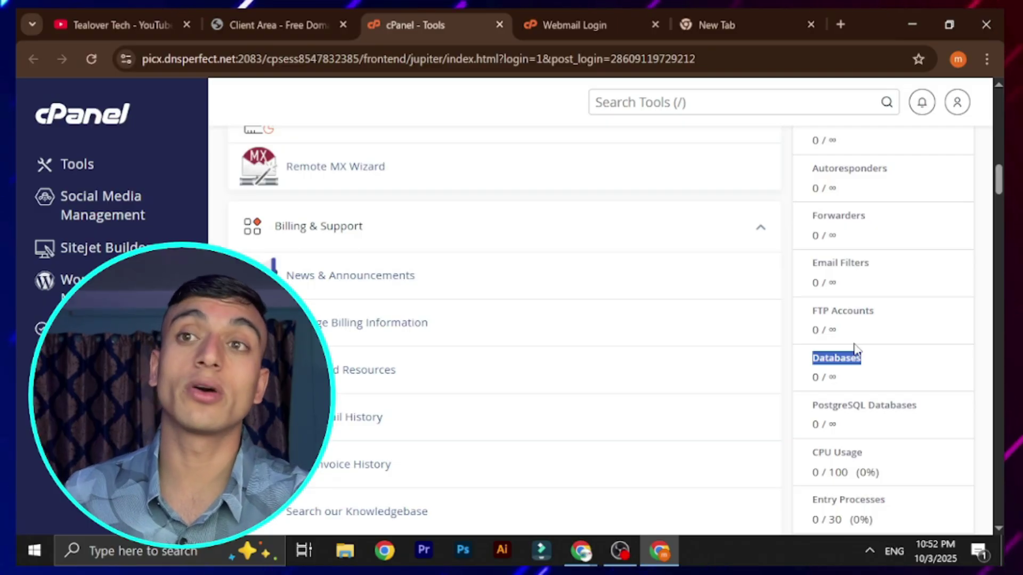
{"action": "scroll", "coordinate": [871, 364], "scroll_direction": "down", "scroll_amount": 3}
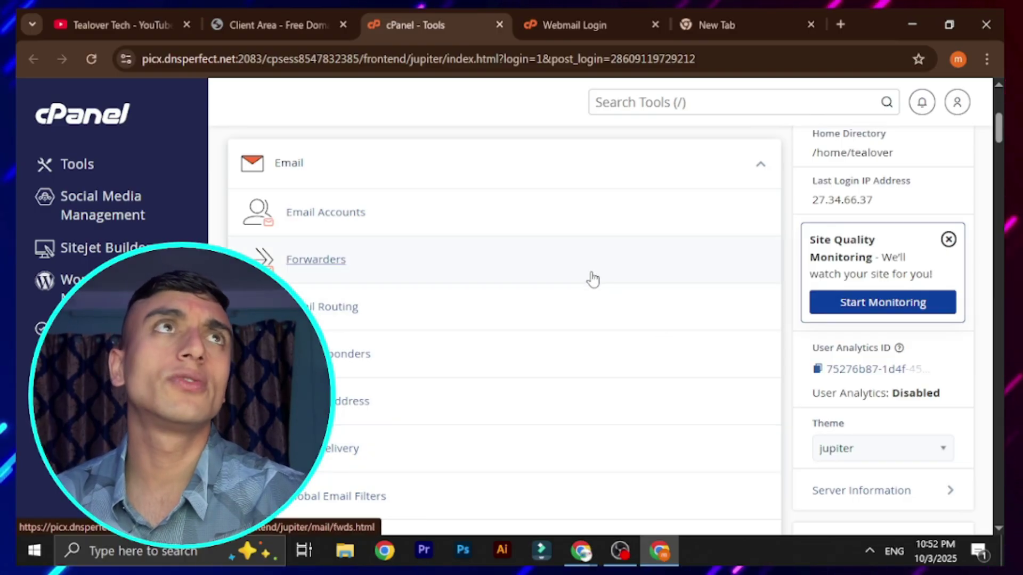
{"action": "left_click", "coordinate": [724, 25]}
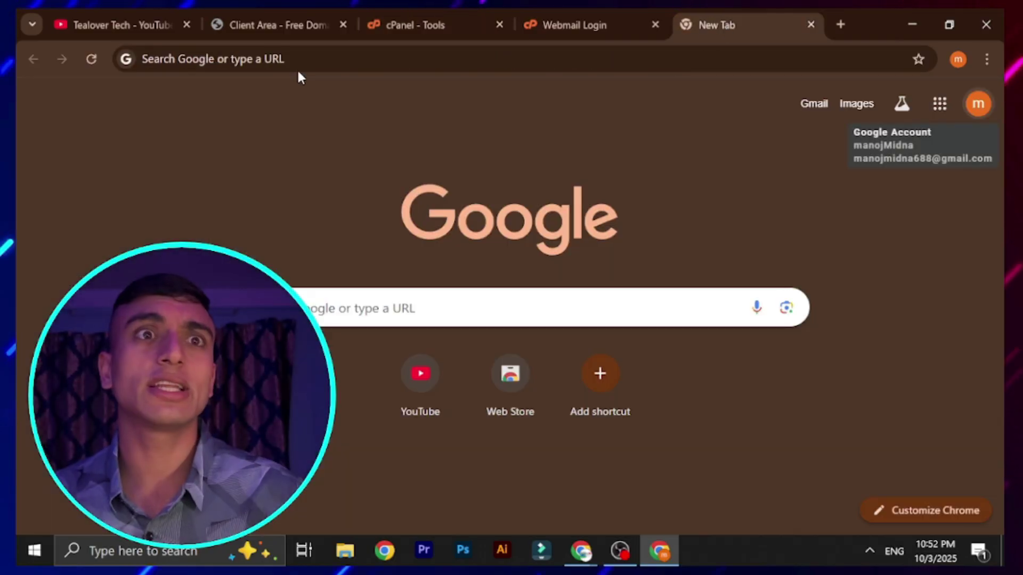
Load freedomainnow.com in the new tab, check the Webmail login page, then return to cPanel Tools
{"action": "left_click", "coordinate": [282, 58]}
{"action": "type", "text": "freedomainnow.com"}
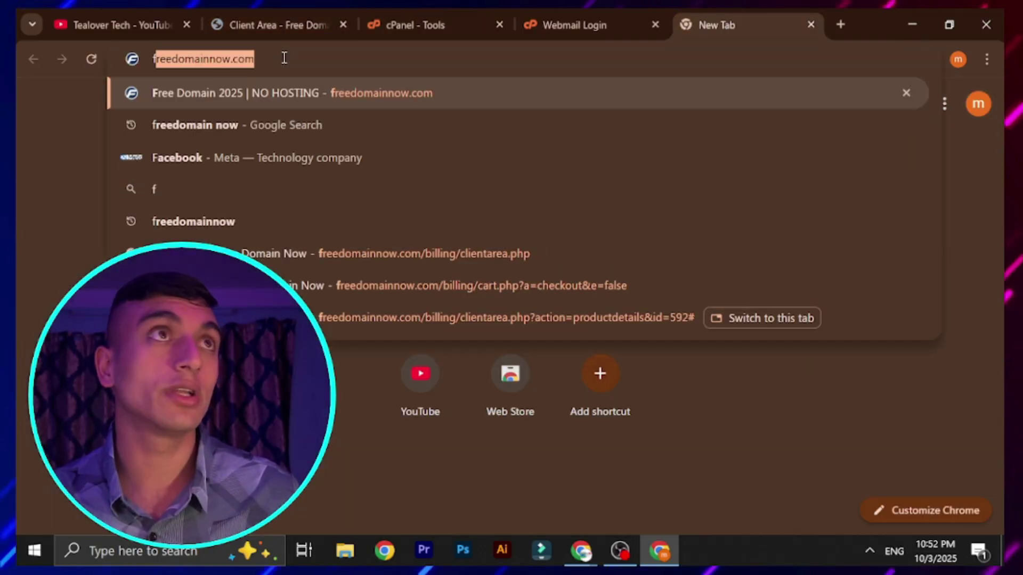
{"action": "key", "text": "Return"}
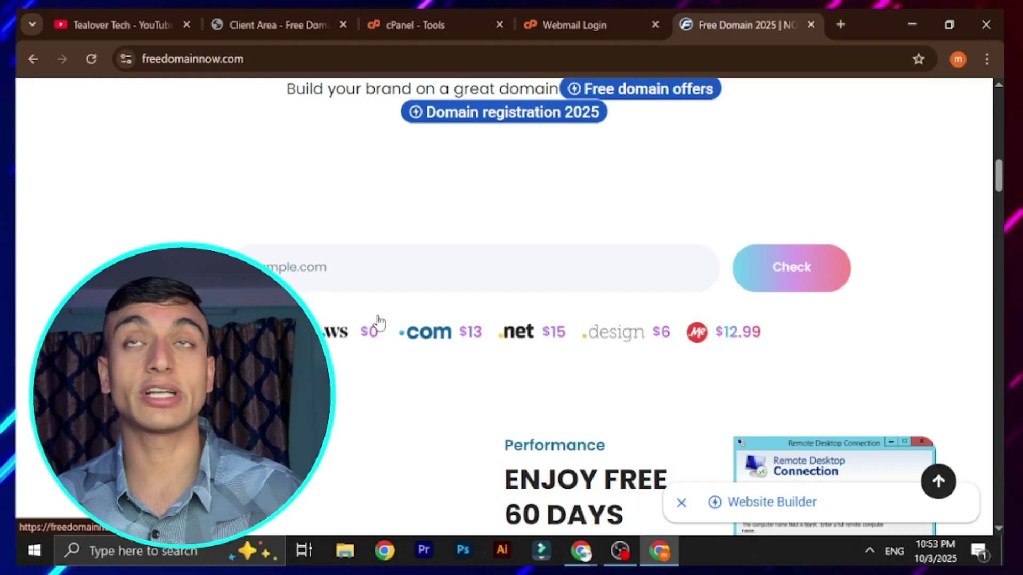
{"action": "left_click", "coordinate": [578, 18]}
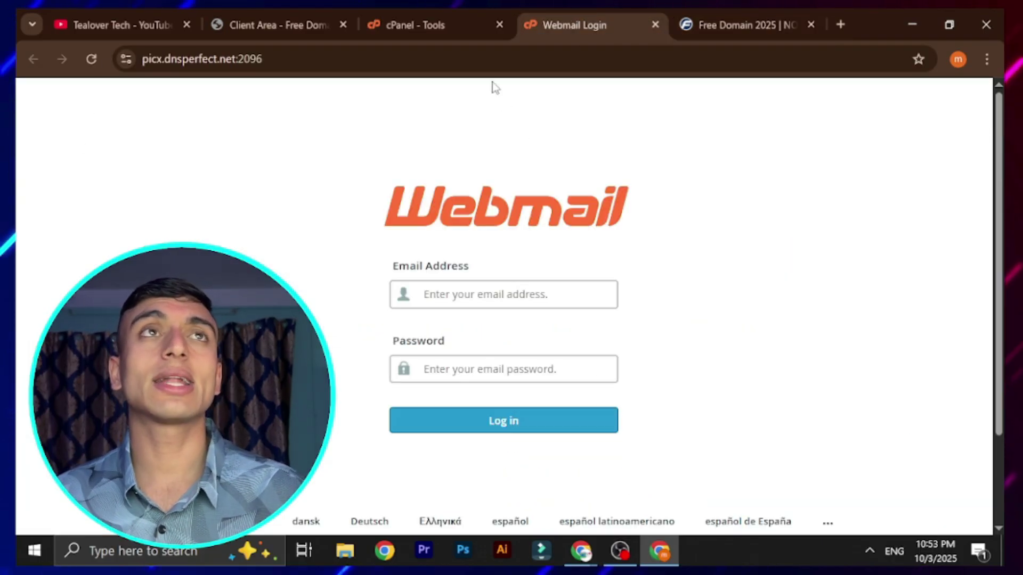
{"action": "left_click", "coordinate": [448, 20]}
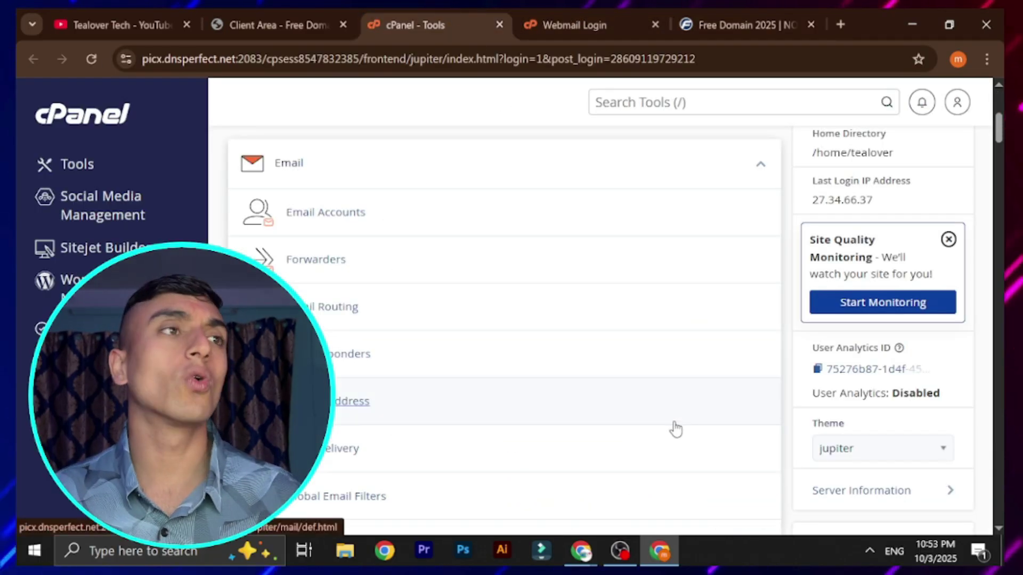
Browse the cPanel tool sections, then open a new browser tab and go to Gmail
{"action": "scroll", "coordinate": [701, 368], "scroll_direction": "down", "scroll_amount": 3}
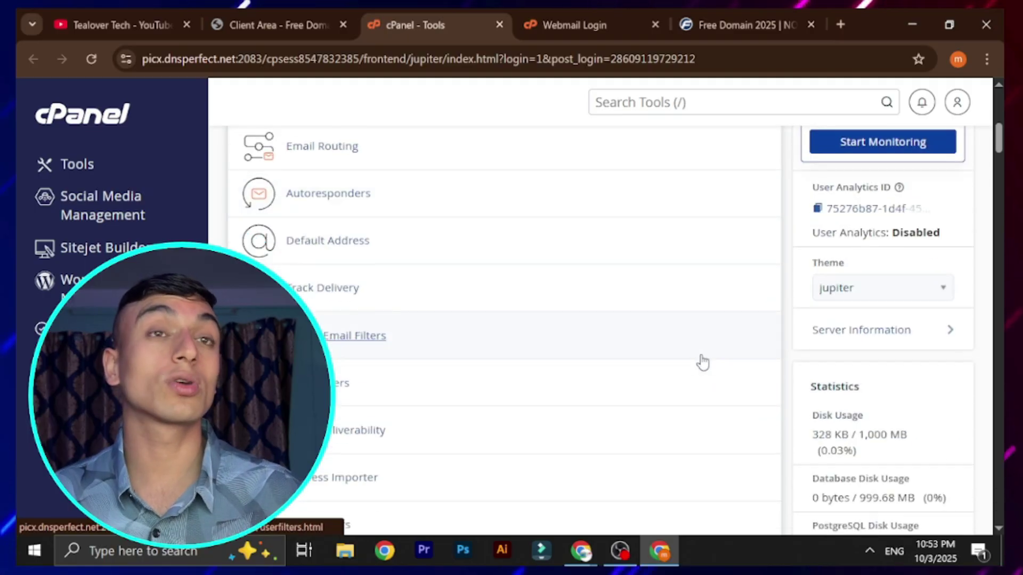
{"action": "scroll", "coordinate": [696, 347], "scroll_direction": "down", "scroll_amount": 4}
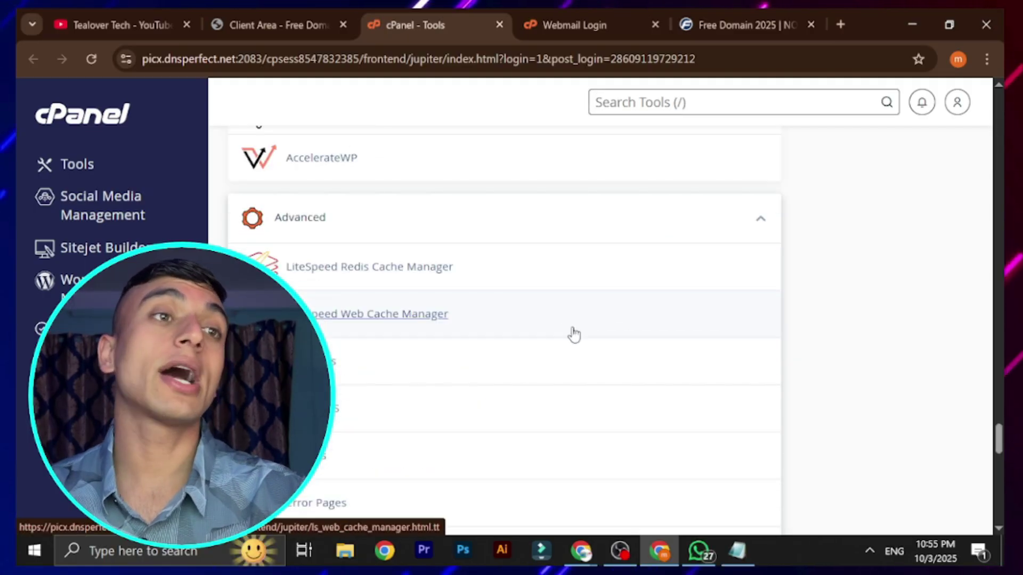
{"action": "scroll", "coordinate": [574, 334], "scroll_direction": "up", "scroll_amount": 7}
{"action": "scroll", "coordinate": [612, 327], "scroll_direction": "up", "scroll_amount": 3}
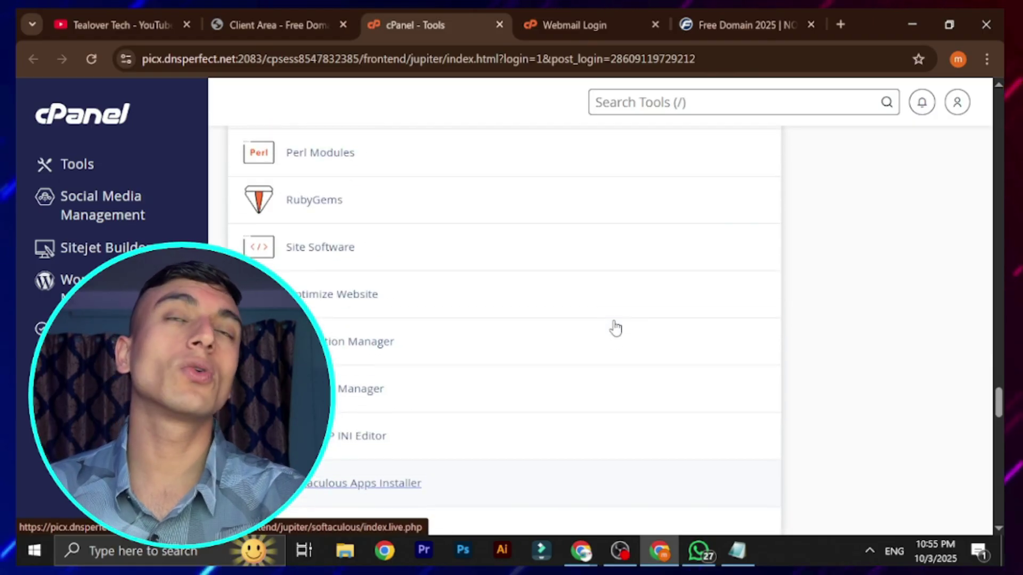
{"action": "scroll", "coordinate": [615, 328], "scroll_direction": "up", "scroll_amount": 15}
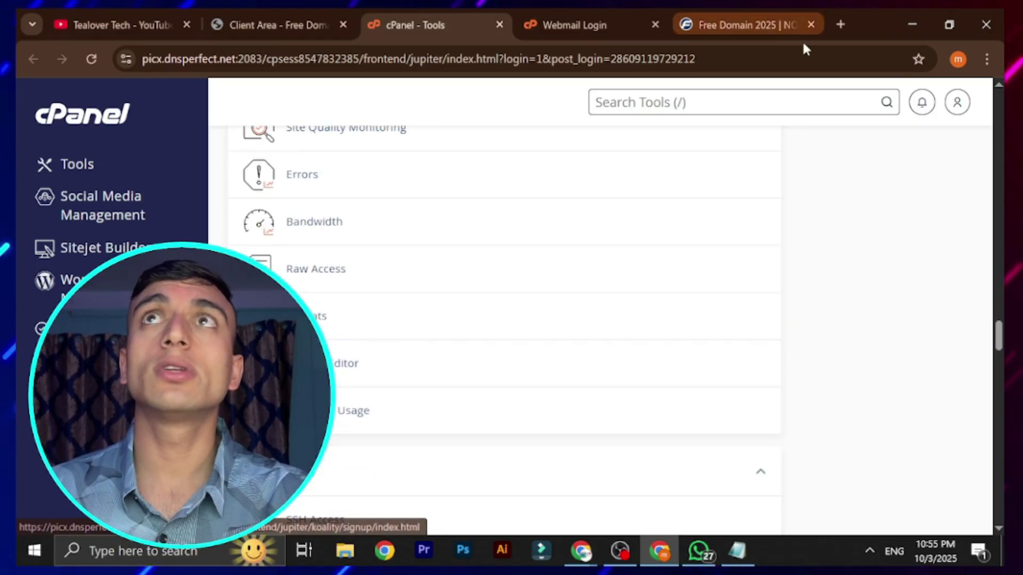
{"action": "left_click", "coordinate": [841, 23]}
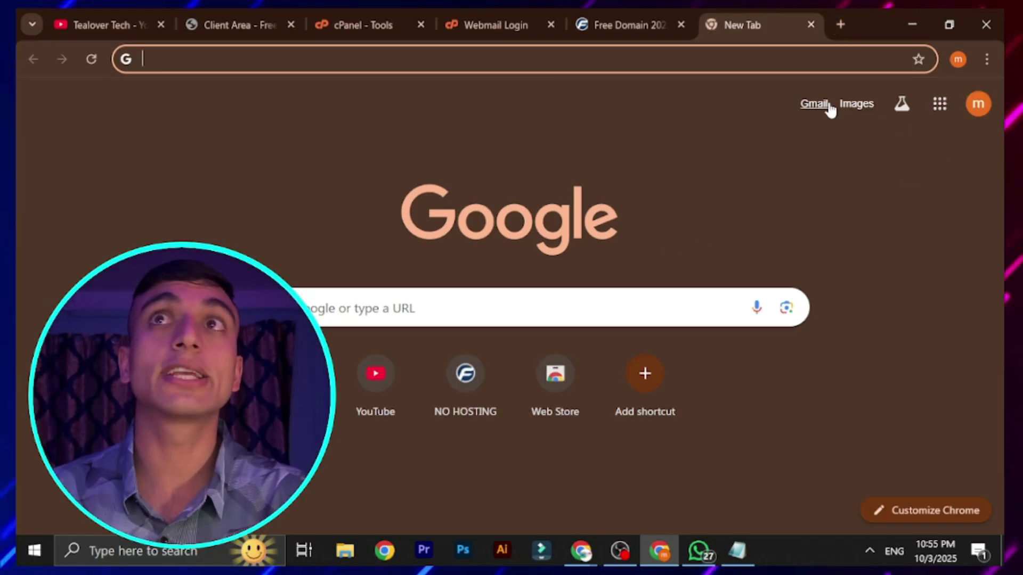
{"action": "left_click", "coordinate": [823, 106]}
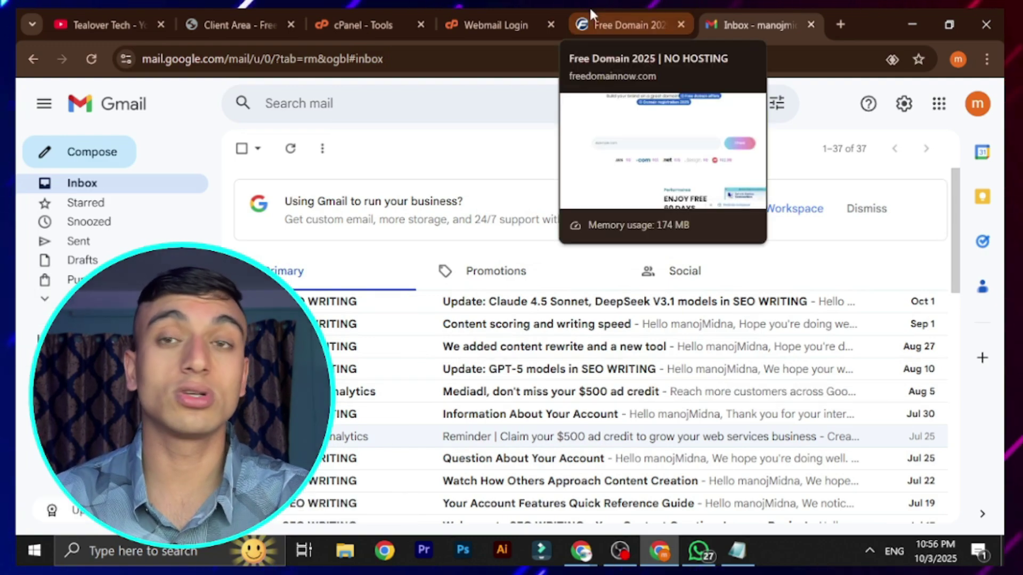
Switch back to the cPanel Tools tab and return to the top of the overview
{"action": "left_click", "coordinate": [350, 7]}
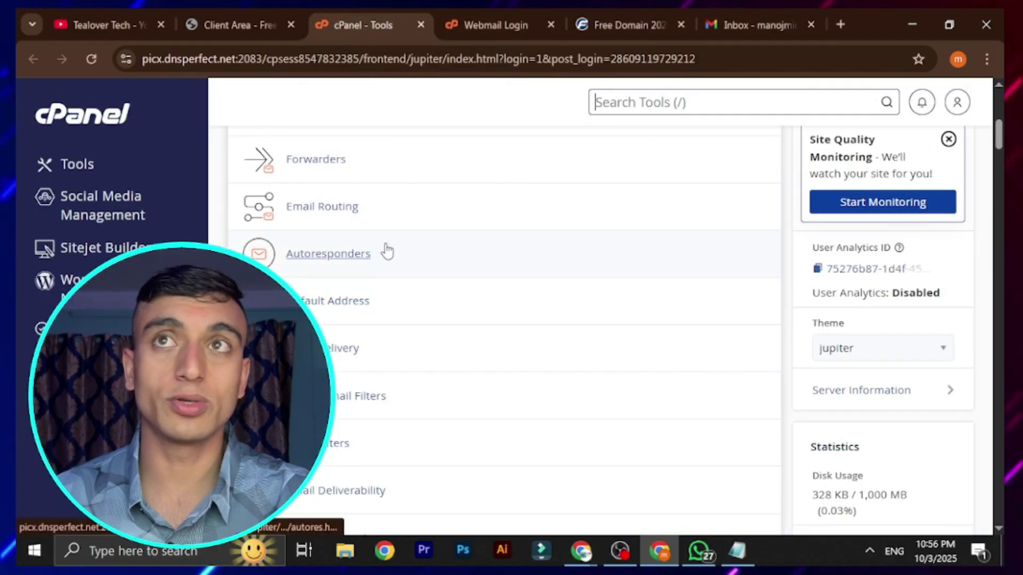
{"action": "scroll", "coordinate": [863, 402], "scroll_direction": "up", "scroll_amount": 8}
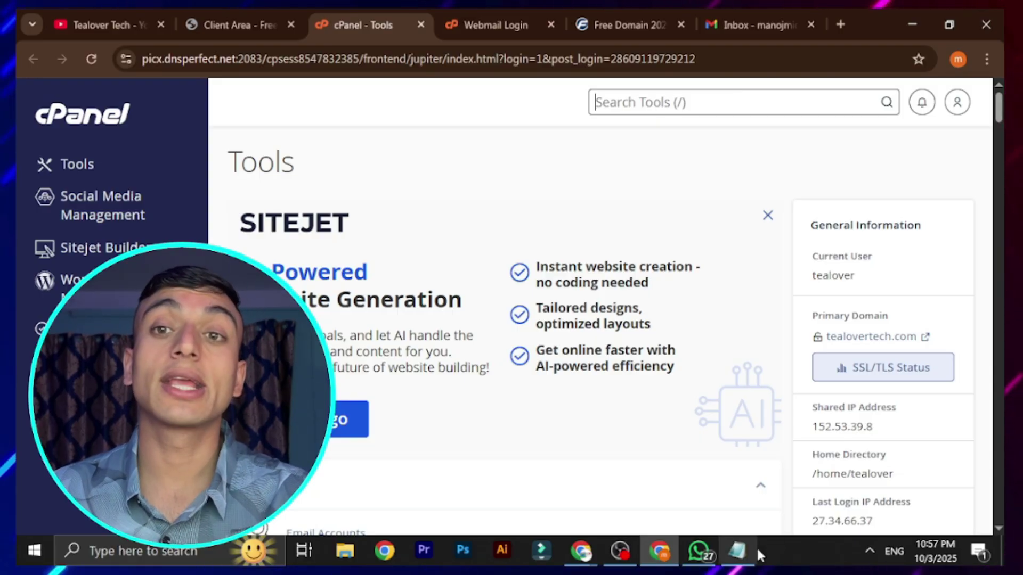
Bring up the Notepad note listing ns1.dnsperfect.net and ns2.dnsperfect.net, undoing an accidental time/date insert
{"action": "left_click", "coordinate": [739, 566]}
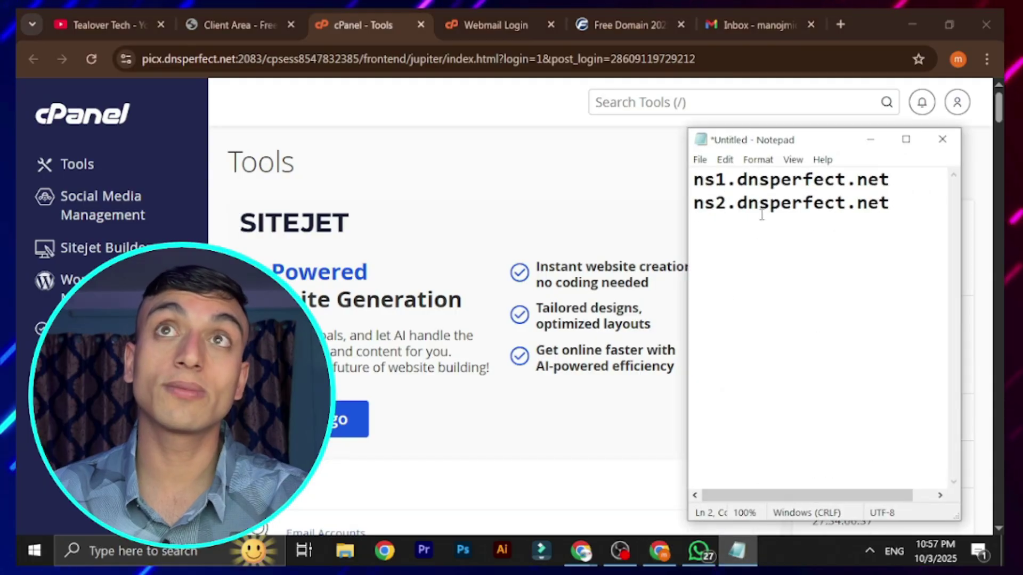
{"action": "left_click_drag", "start_coordinate": [904, 185], "coordinate": [692, 180]}
{"action": "left_click_drag", "start_coordinate": [897, 222], "coordinate": [692, 179]}
{"action": "left_click", "coordinate": [694, 179]}
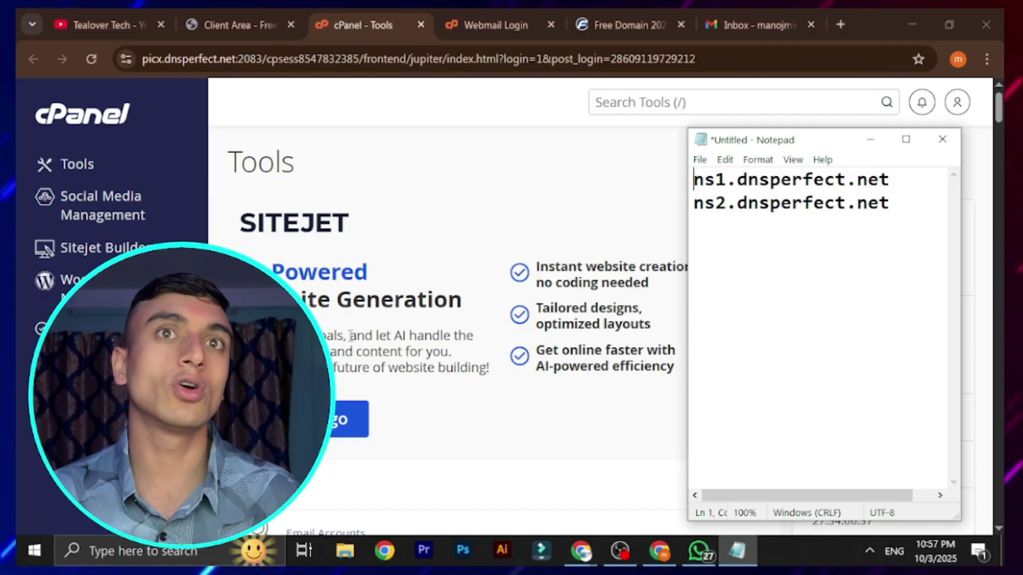
{"action": "key", "text": "F5"}
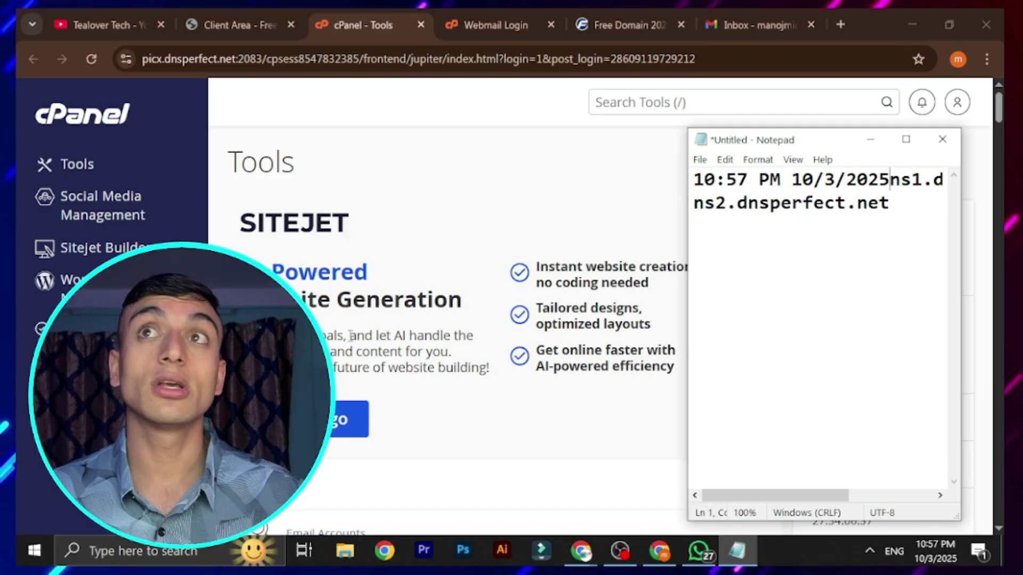
{"action": "key", "text": "ctrl+z"}
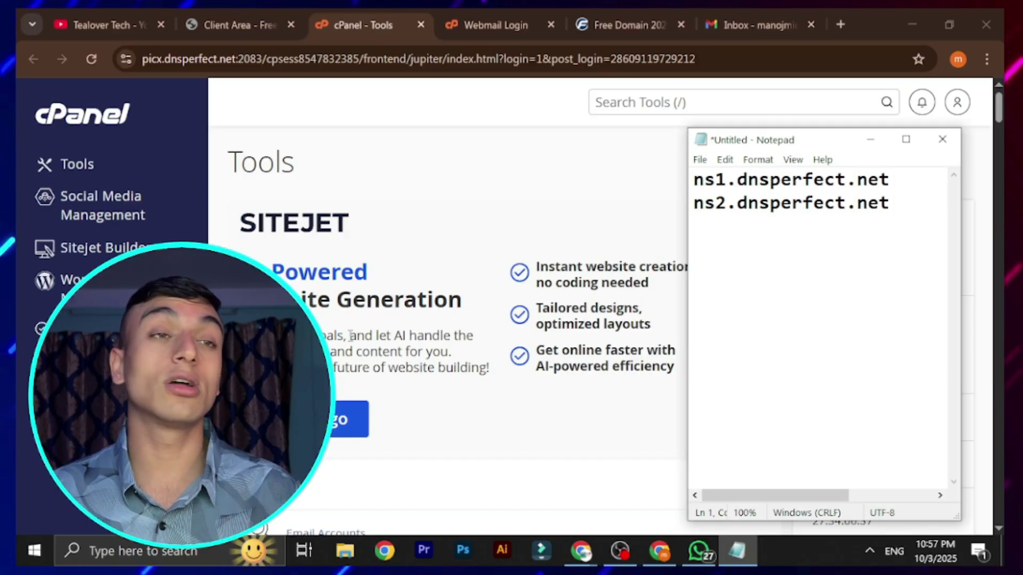